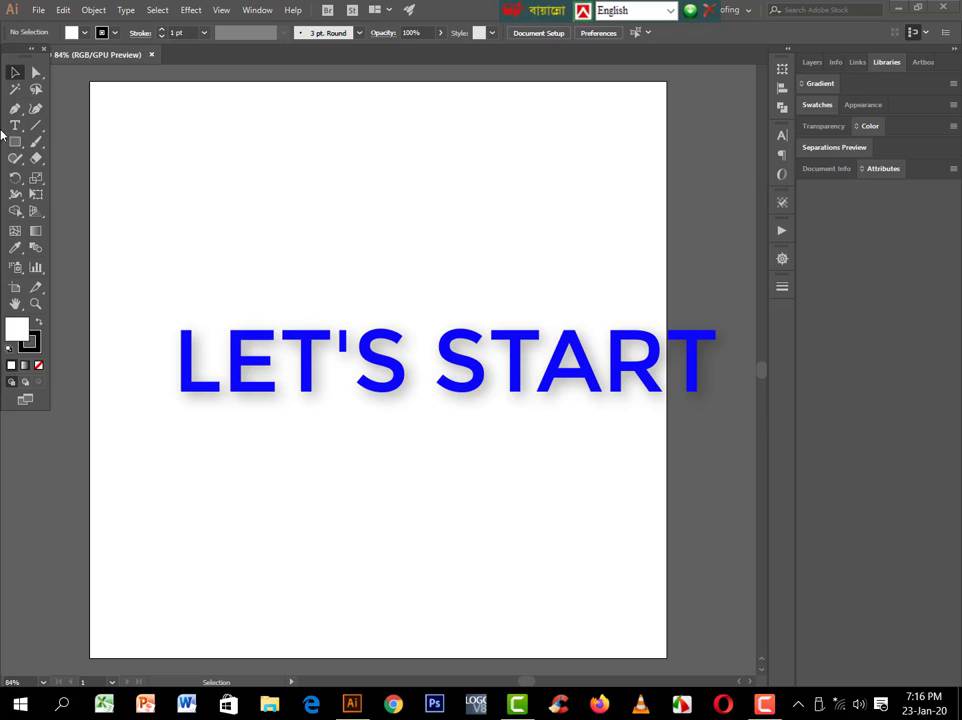
# - Choose the Ellipse Tool from the Rectangle tool flyout
pyautogui.moveTo(15, 141); pyautogui.dragTo(60, 174)
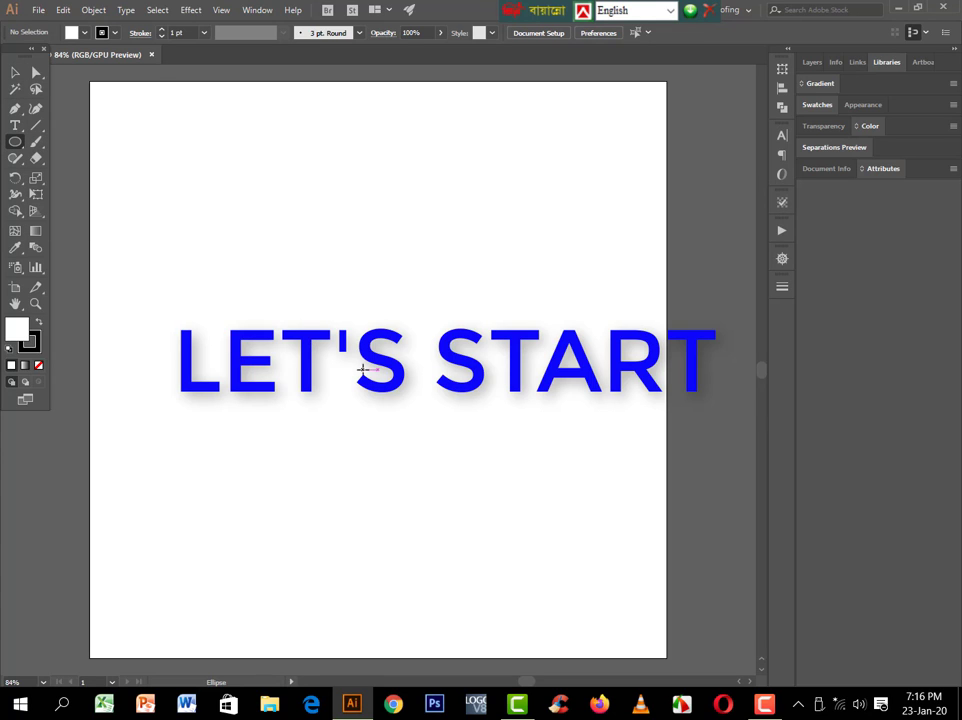
# - Draw a circle near the artboard centre and copy it
pyautogui.moveTo(357, 356)
pyautogui.mouseDown()
pyautogui.moveTo(447, 479)
pyautogui.moveTo(412, 451)
pyautogui.mouseUp()
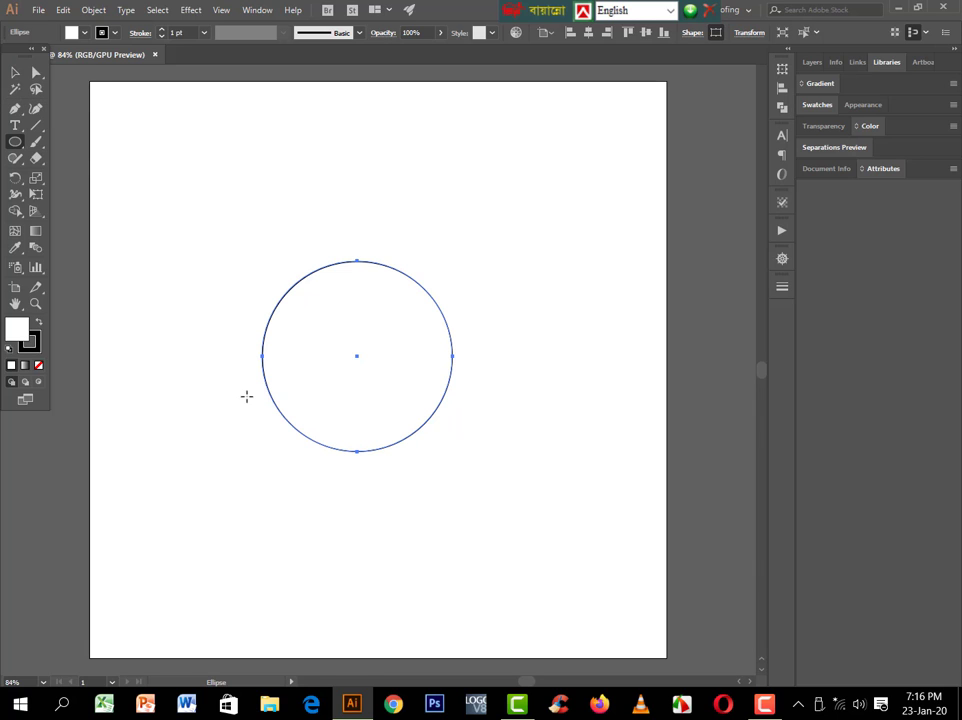
pyautogui.click(13, 66)
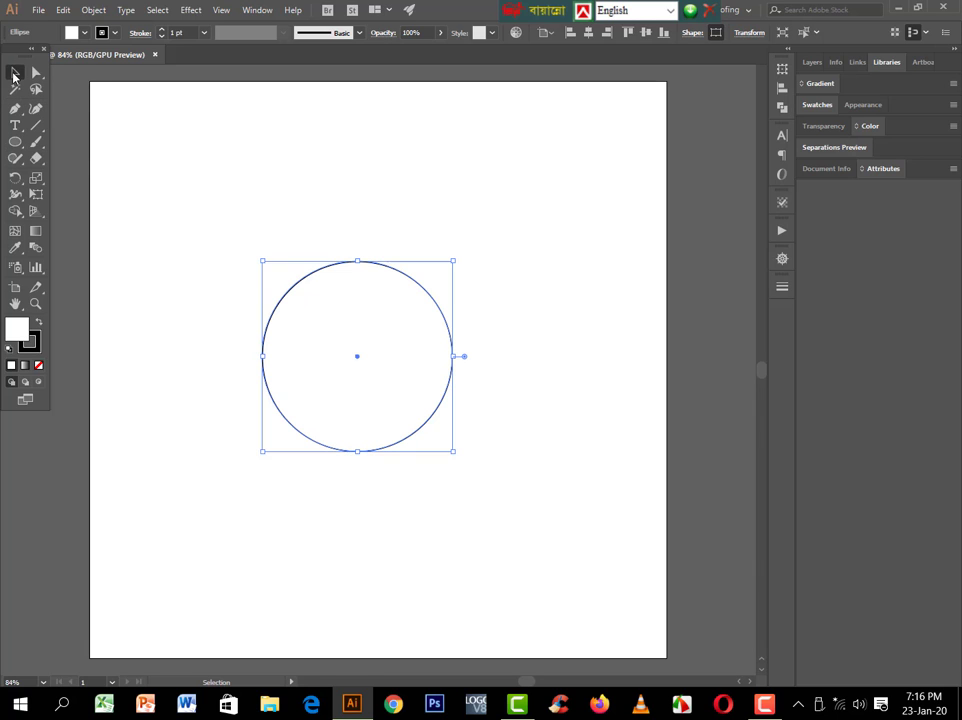
pyautogui.click(58, 10)
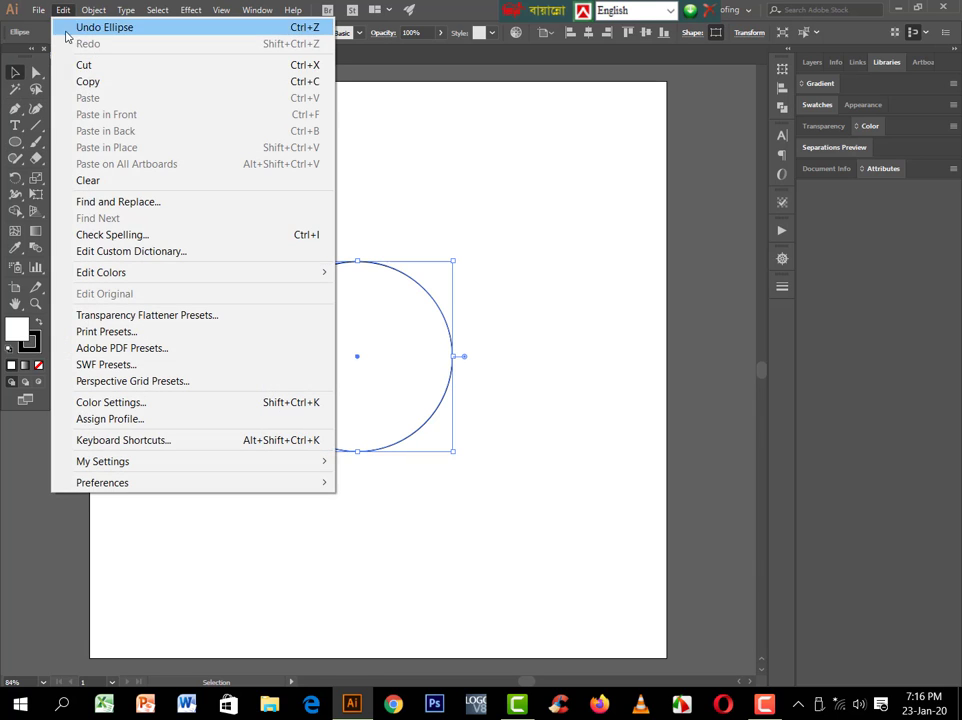
pyautogui.click(100, 82)
# - Paste the copy in place and shrink it into a small inner circle
pyautogui.click(62, 10)
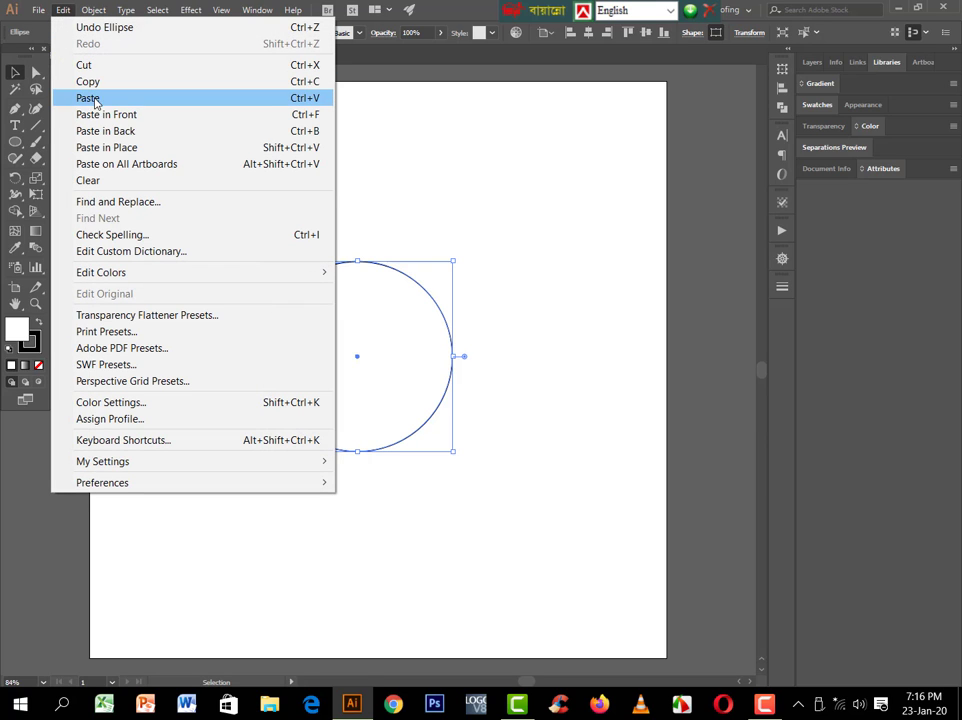
pyautogui.click(106, 148)
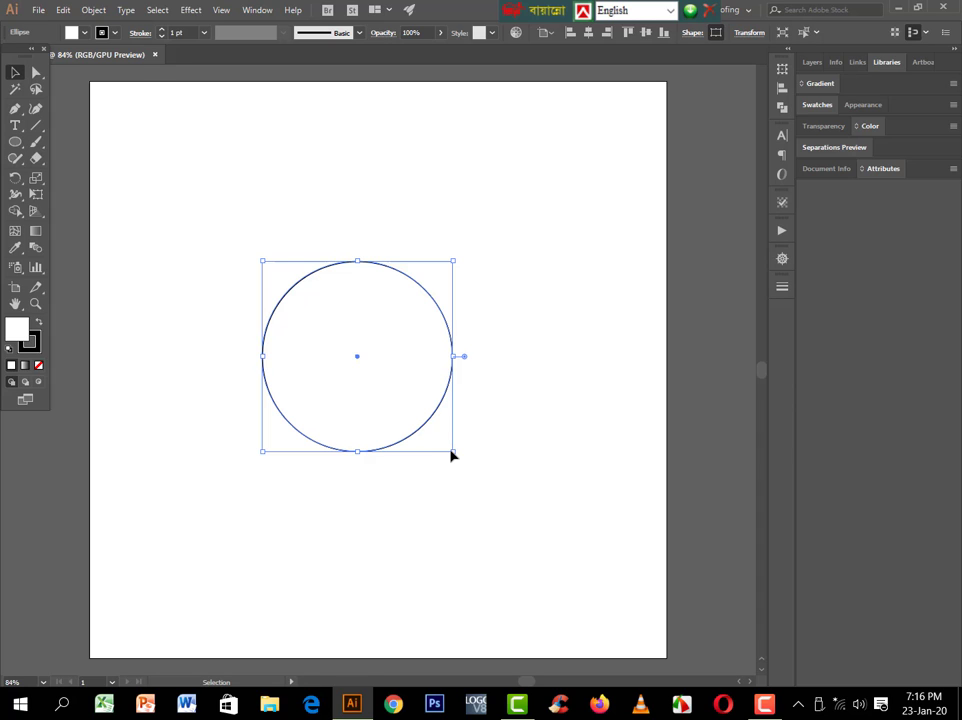
pyautogui.moveTo(451, 455); pyautogui.dragTo(390, 394)
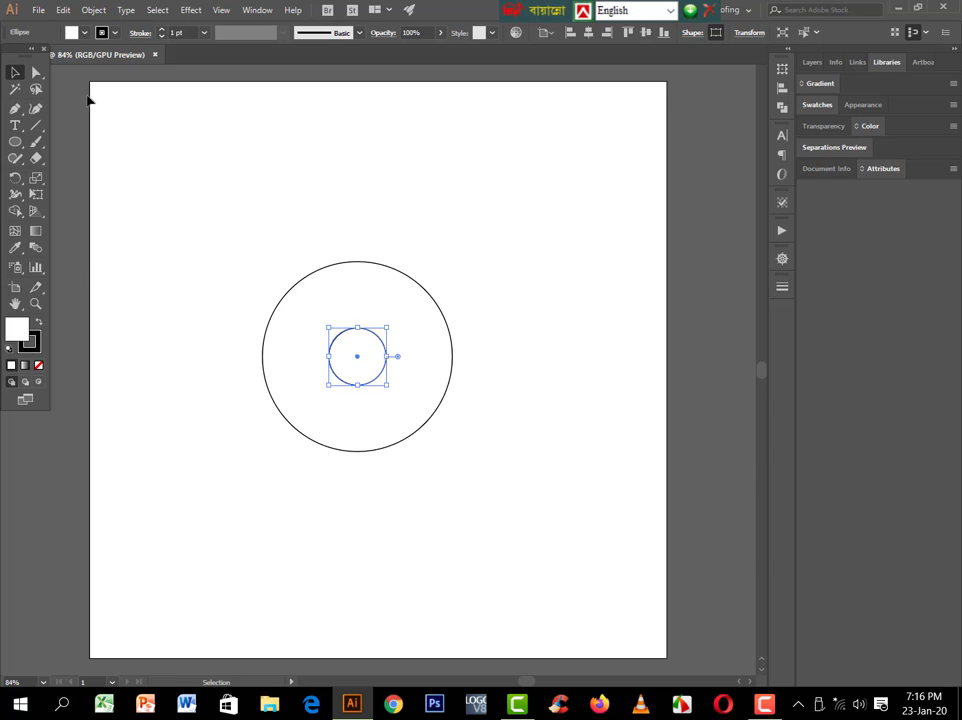
# - Paste a copy of the small circle in back and enlarge it into a medium circle
pyautogui.click(204, 320)
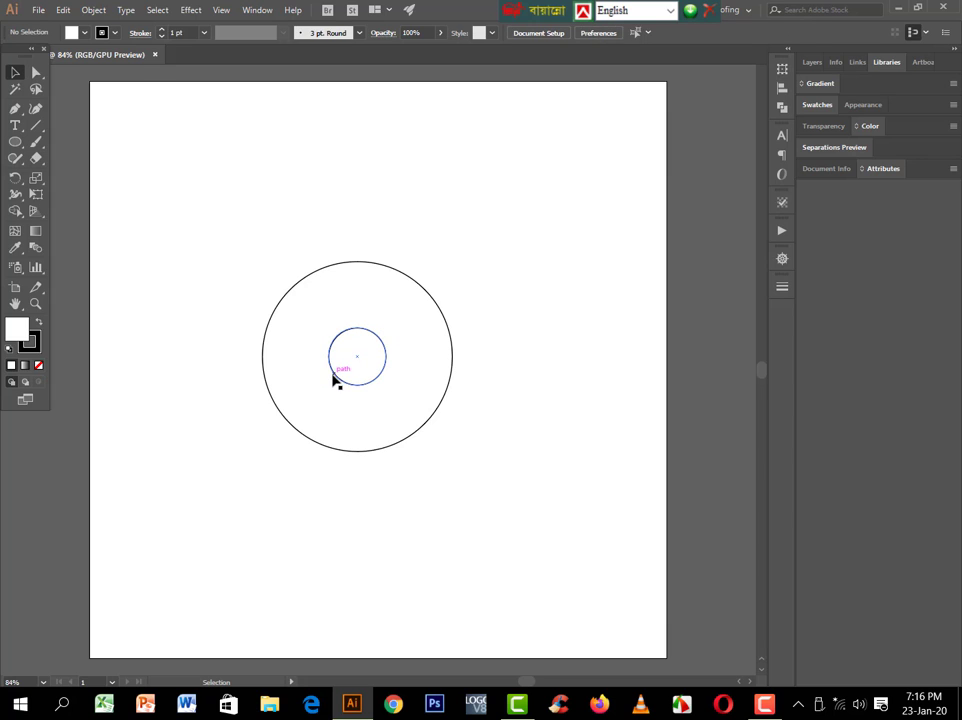
pyautogui.click(337, 378)
pyautogui.click(62, 10)
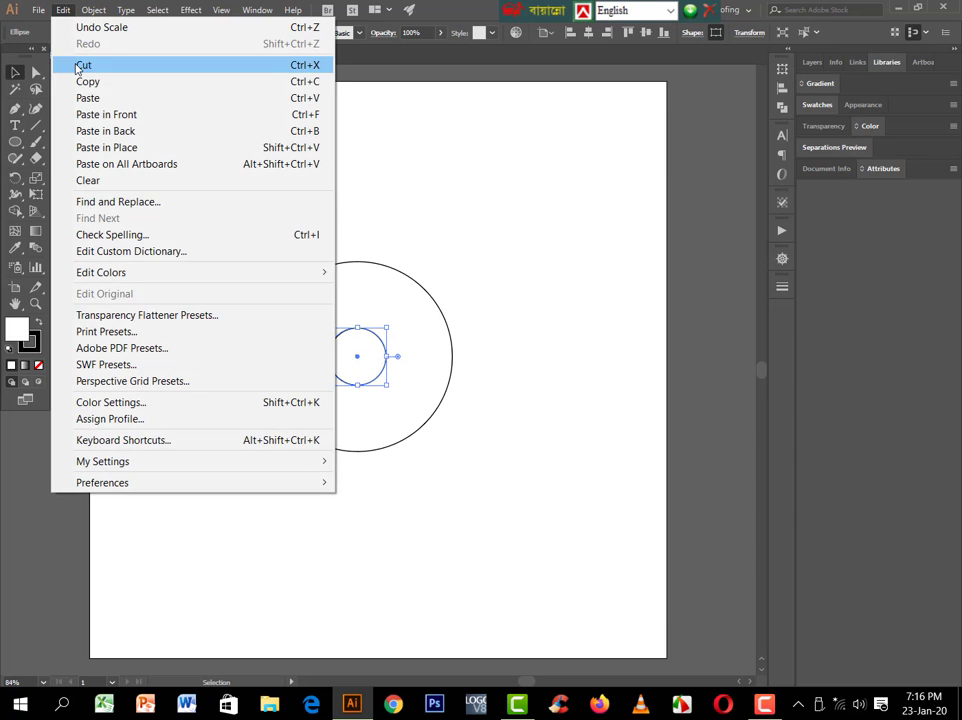
pyautogui.click(85, 82)
pyautogui.click(62, 10)
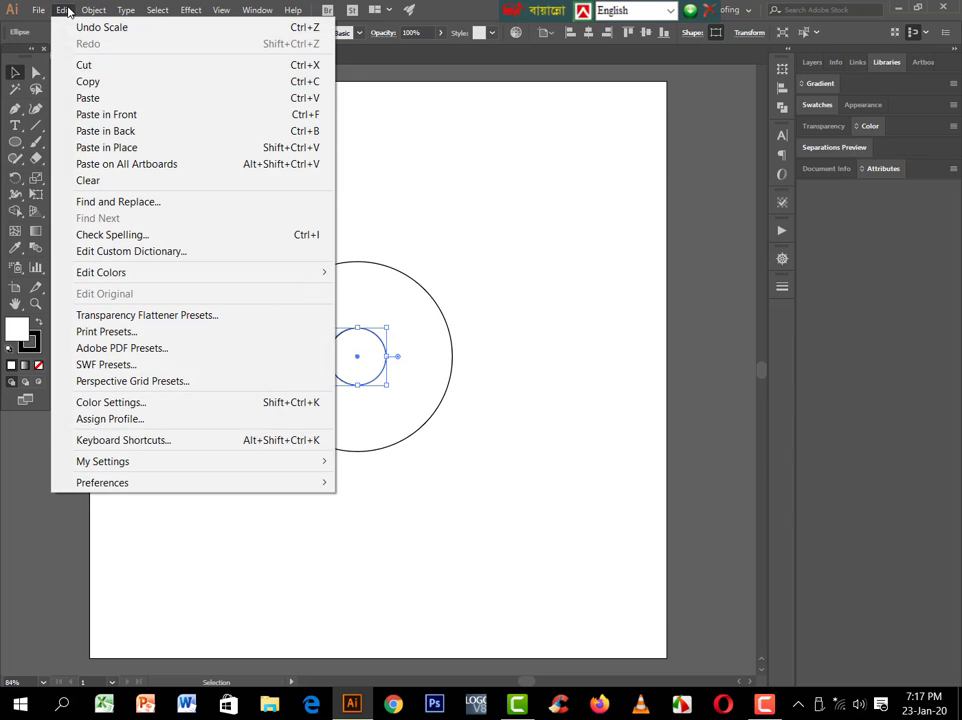
pyautogui.click(116, 149)
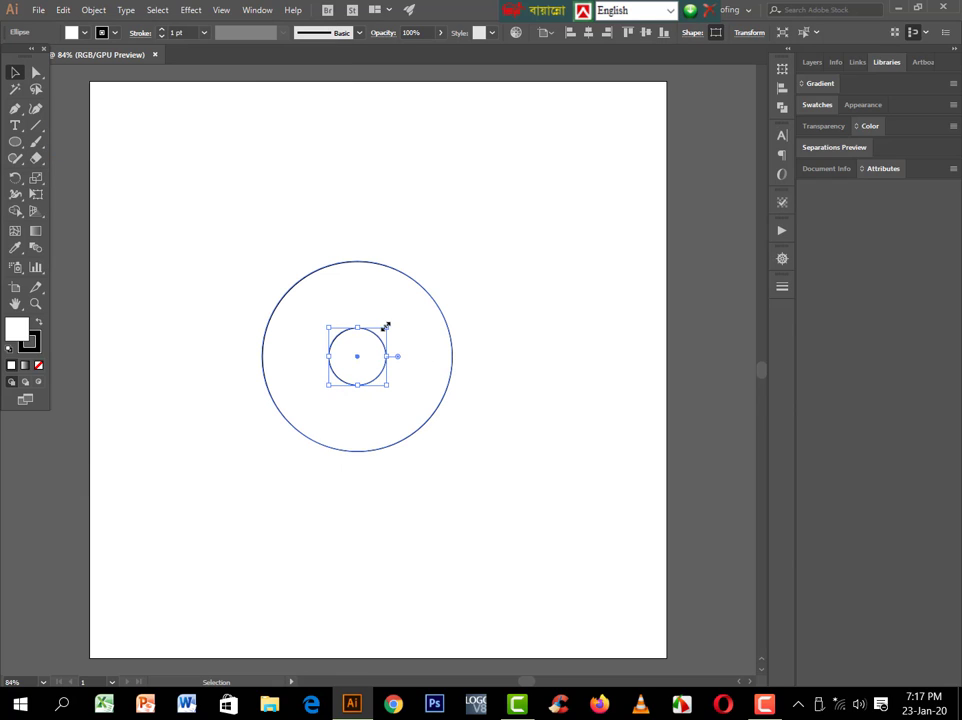
pyautogui.moveTo(386, 327); pyautogui.dragTo(455, 262)
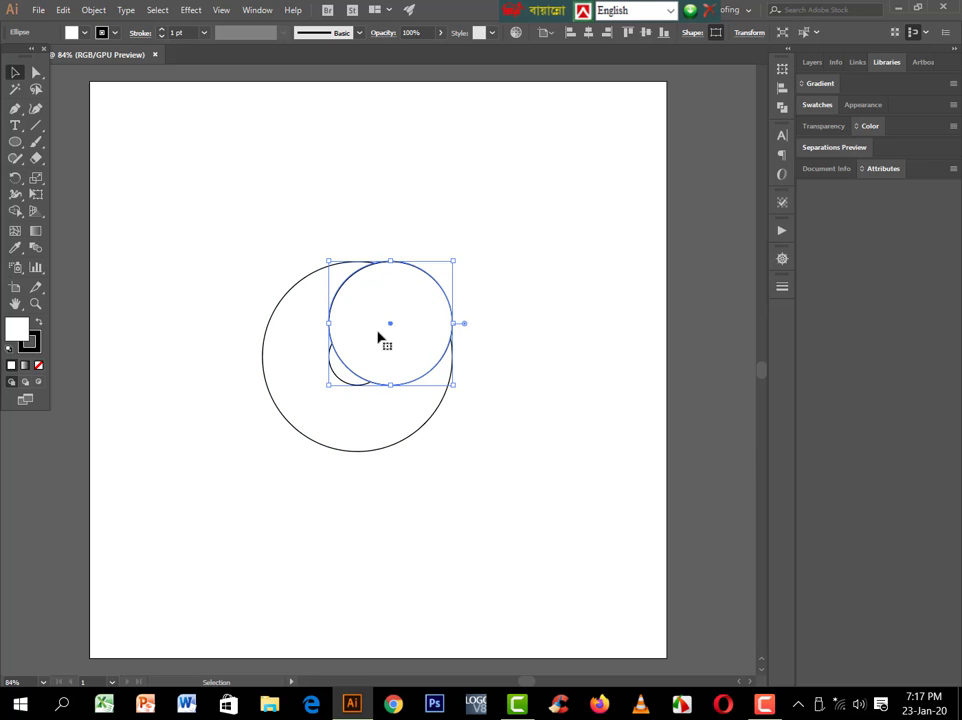
# - Duplicate the medium circle in place and move the copy straight down below it
pyautogui.click(63, 10)
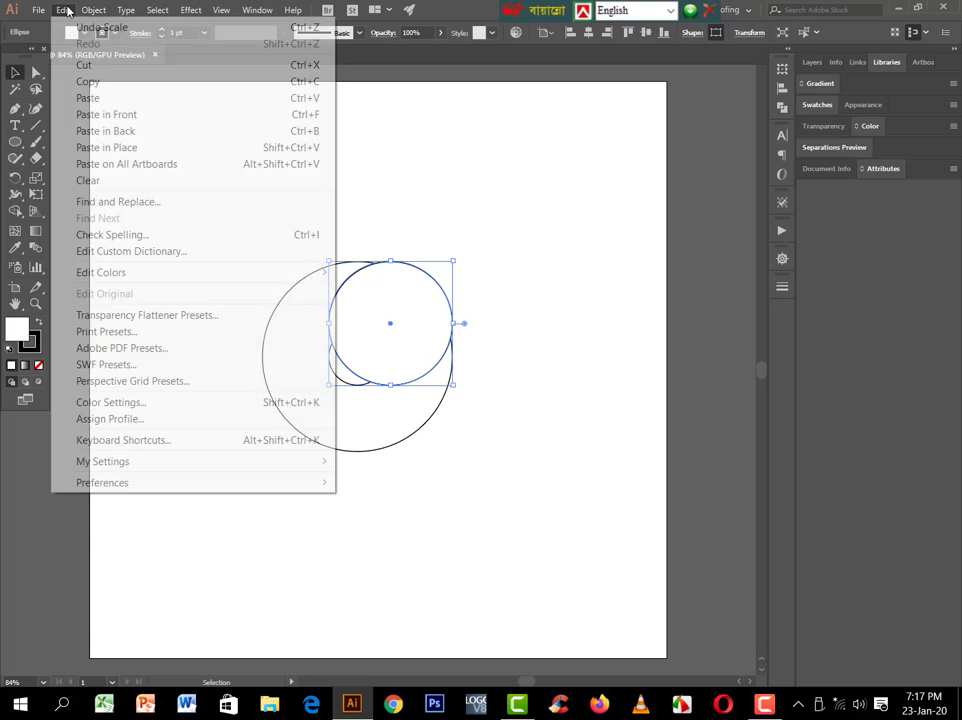
pyautogui.click(88, 81)
pyautogui.click(63, 10)
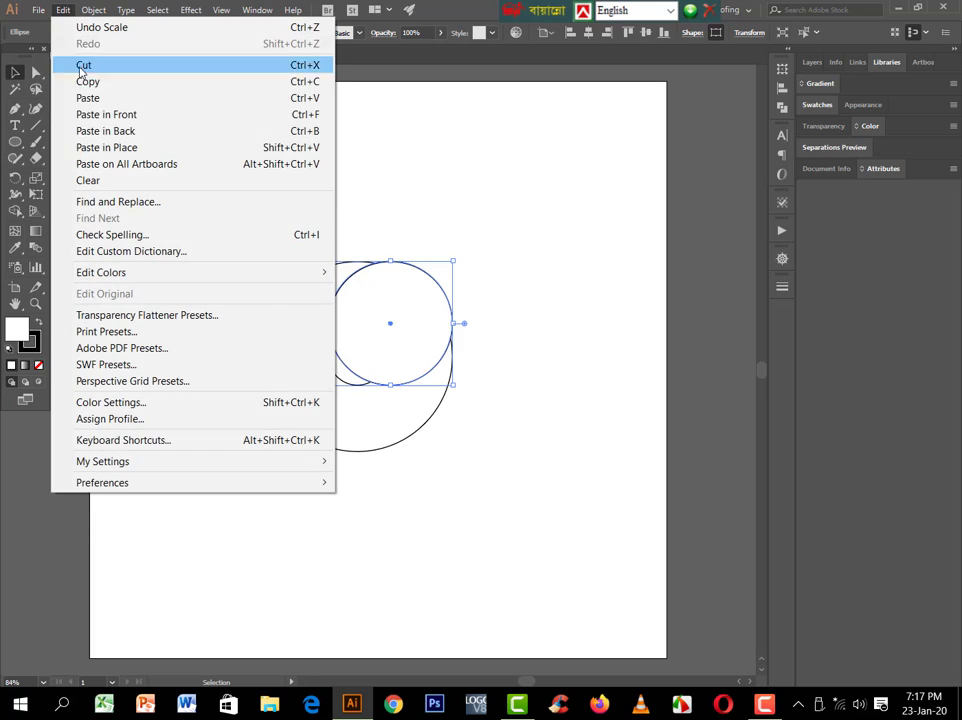
pyautogui.click(88, 148)
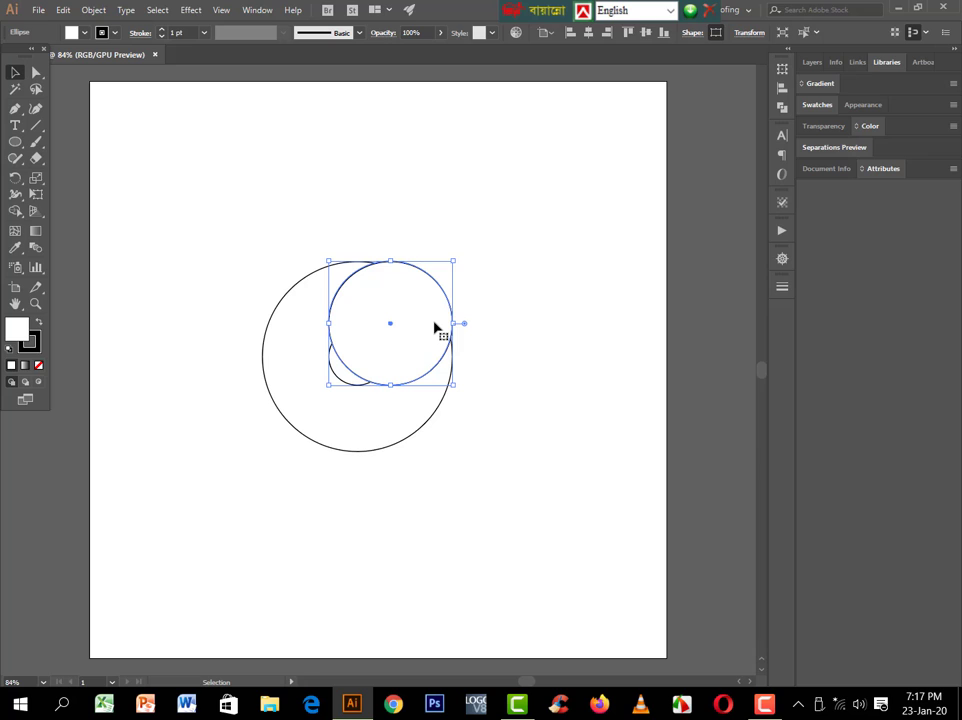
pyautogui.moveTo(436, 328)
pyautogui.mouseDown()
pyautogui.moveTo(427, 410)
pyautogui.moveTo(424, 396)
pyautogui.mouseUp()
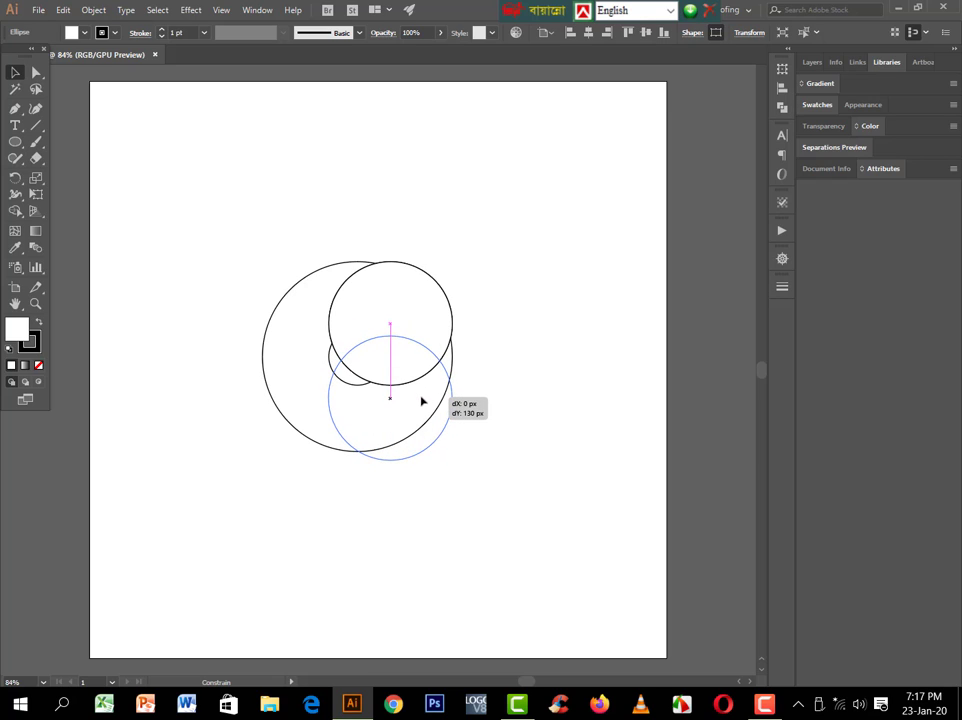
pyautogui.moveTo(424, 396); pyautogui.dragTo(453, 395)
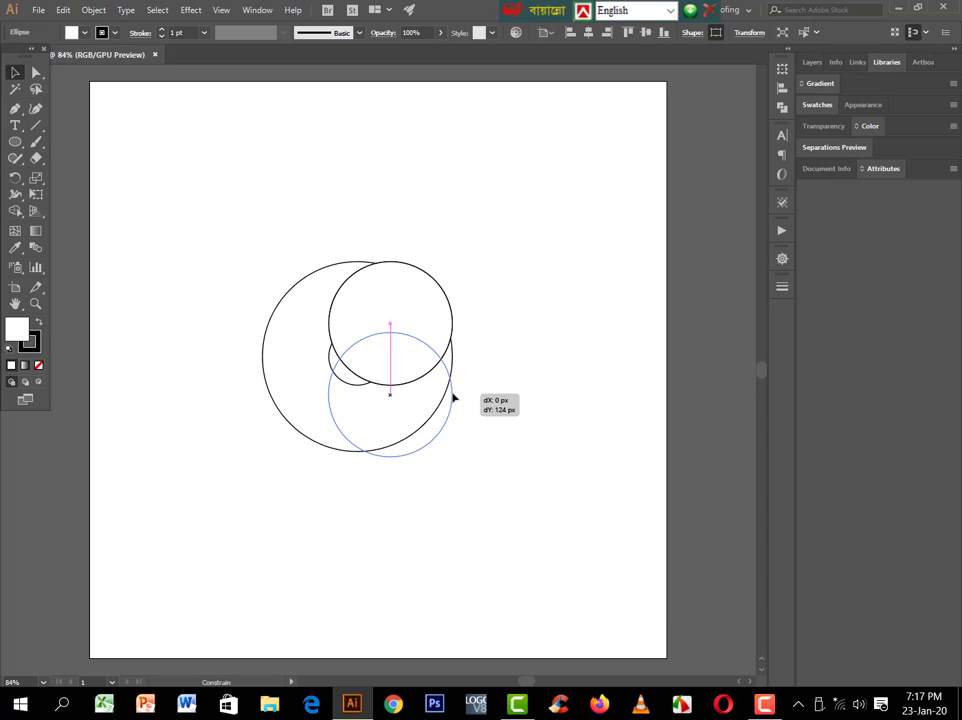
pyautogui.moveTo(453, 399); pyautogui.dragTo(453, 401)
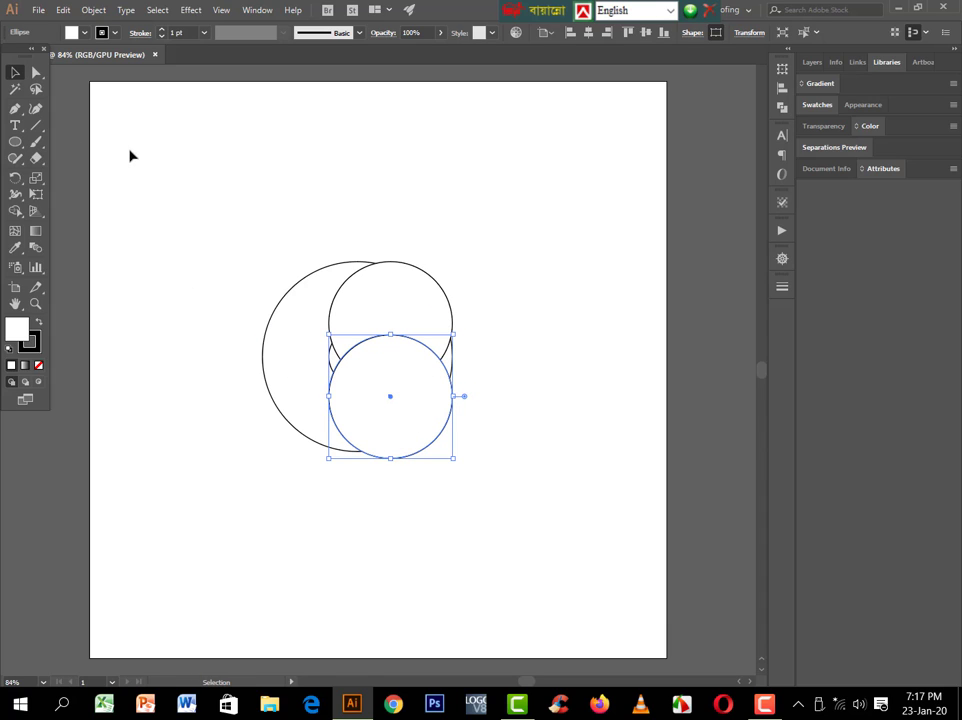
pyautogui.moveTo(130, 156); pyautogui.dragTo(541, 494)
# - Set the fill of all four circles to None
pyautogui.click(72, 32)
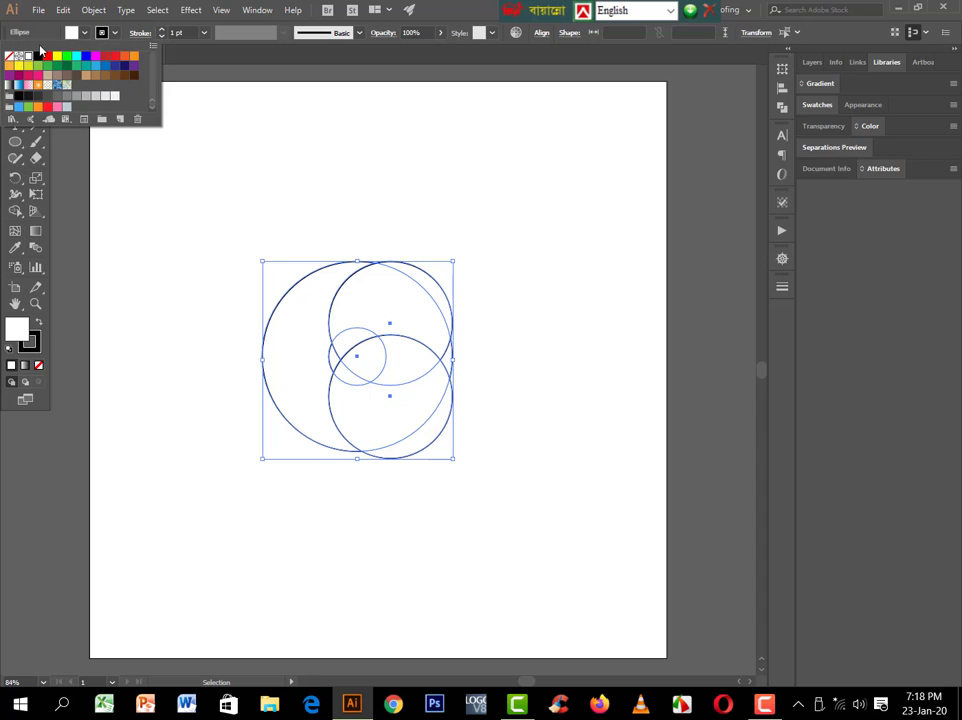
pyautogui.click(9, 56)
pyautogui.press('Escape')
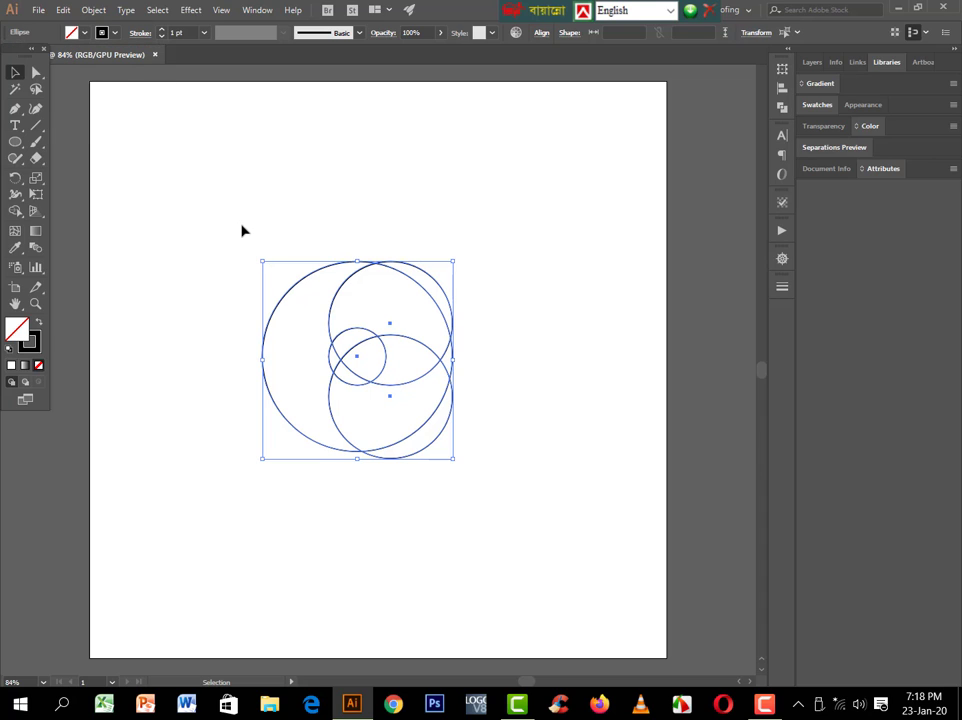
pyautogui.click(222, 231)
pyautogui.moveTo(183, 231); pyautogui.dragTo(526, 539)
# - Centre all the circles on one another with Horizontal Align Center
pyautogui.click(777, 110)
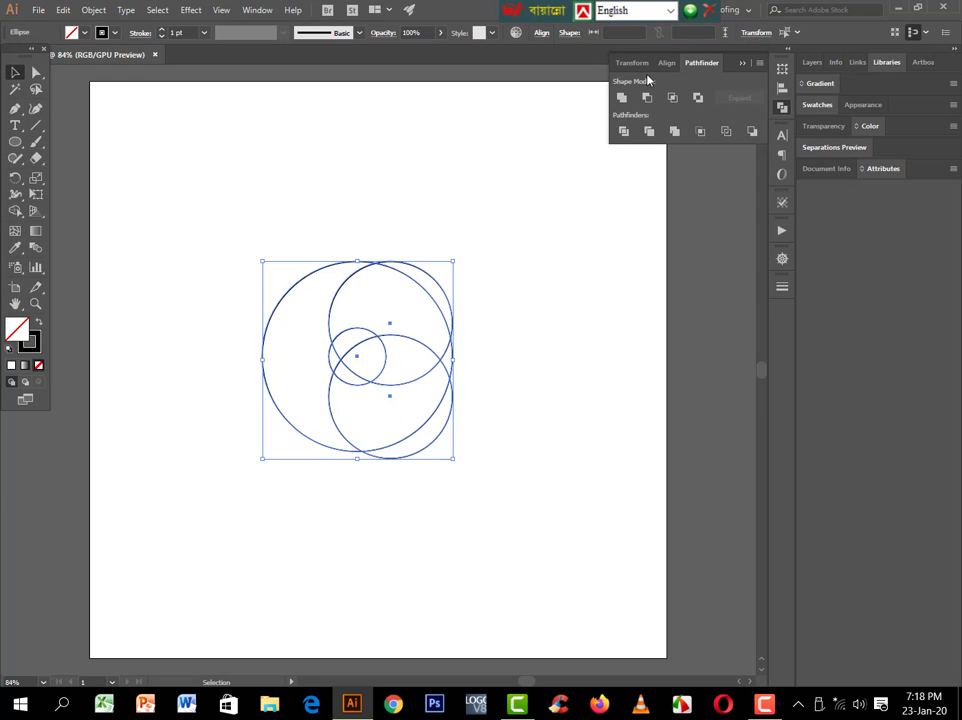
pyautogui.click(548, 96)
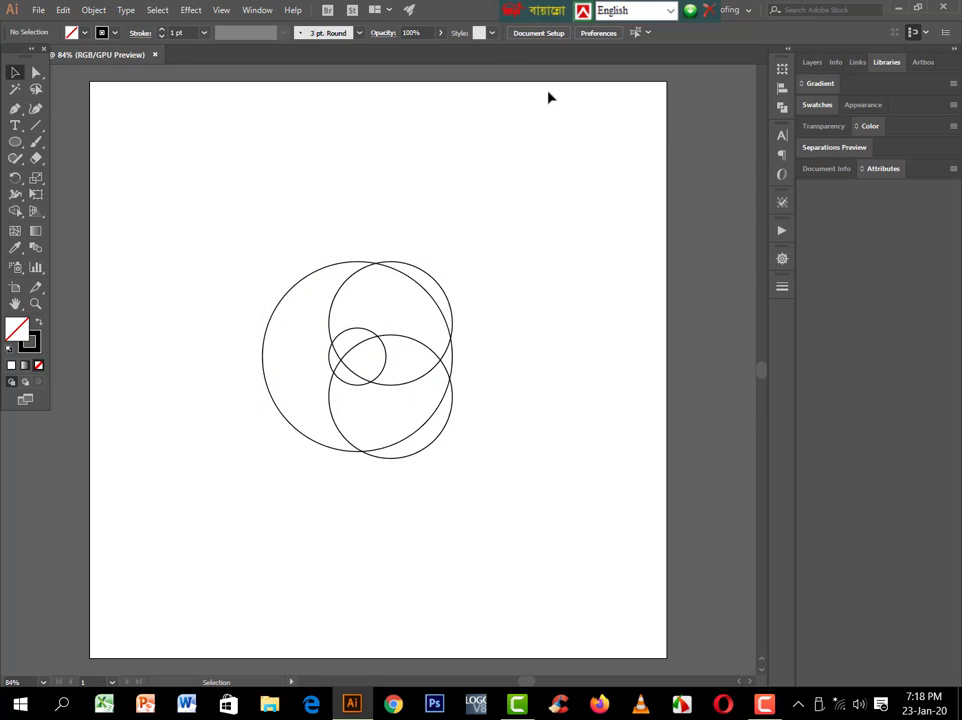
pyautogui.click(782, 87)
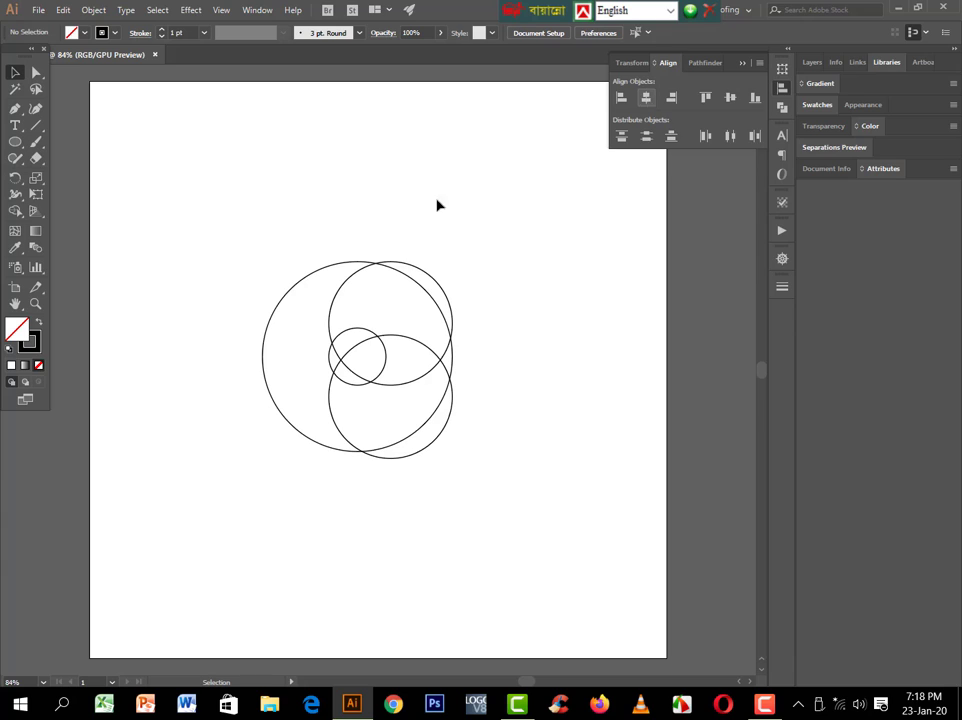
pyautogui.moveTo(219, 249); pyautogui.dragTo(513, 520)
pyautogui.click(782, 87)
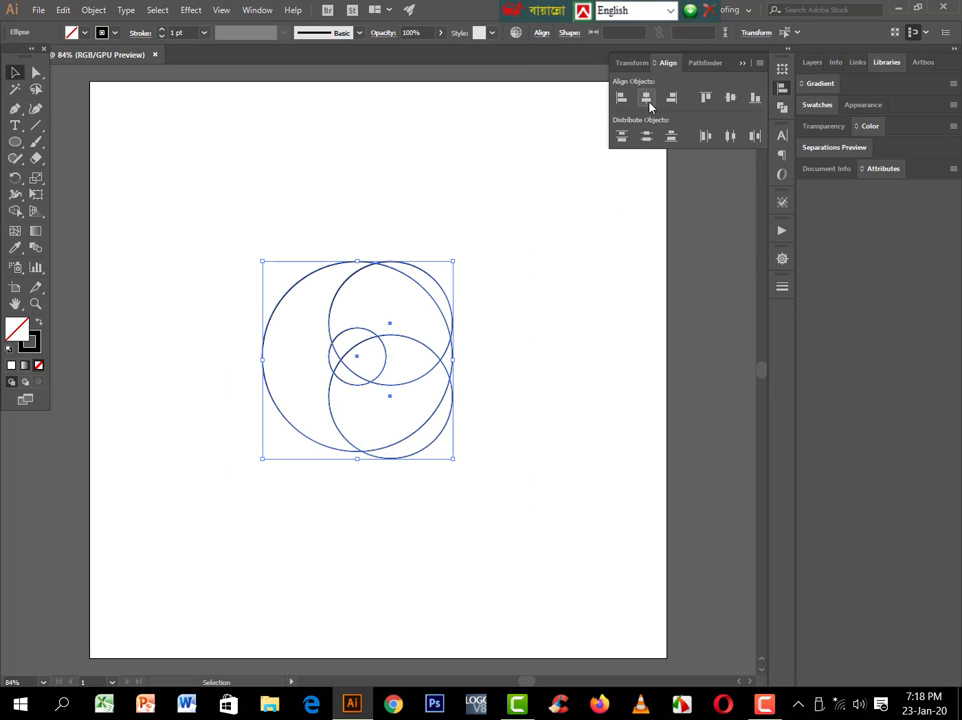
pyautogui.click(647, 97)
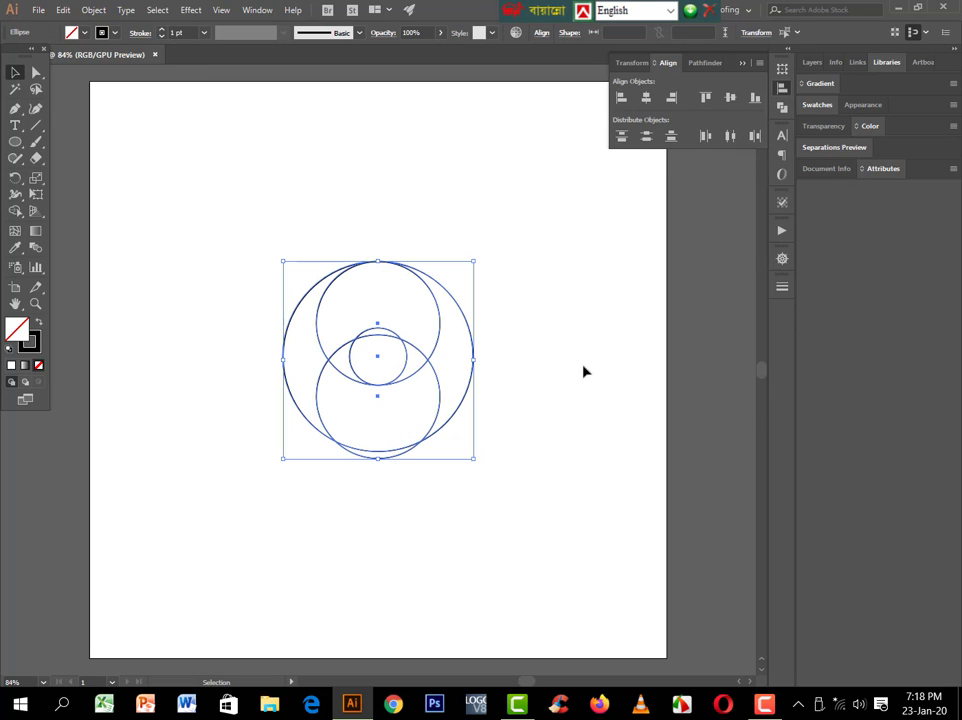
# - Nudge the bottom medium circle upward two steps
pyautogui.scroll(1, 382, 508)
pyautogui.scroll(3, 382, 508)
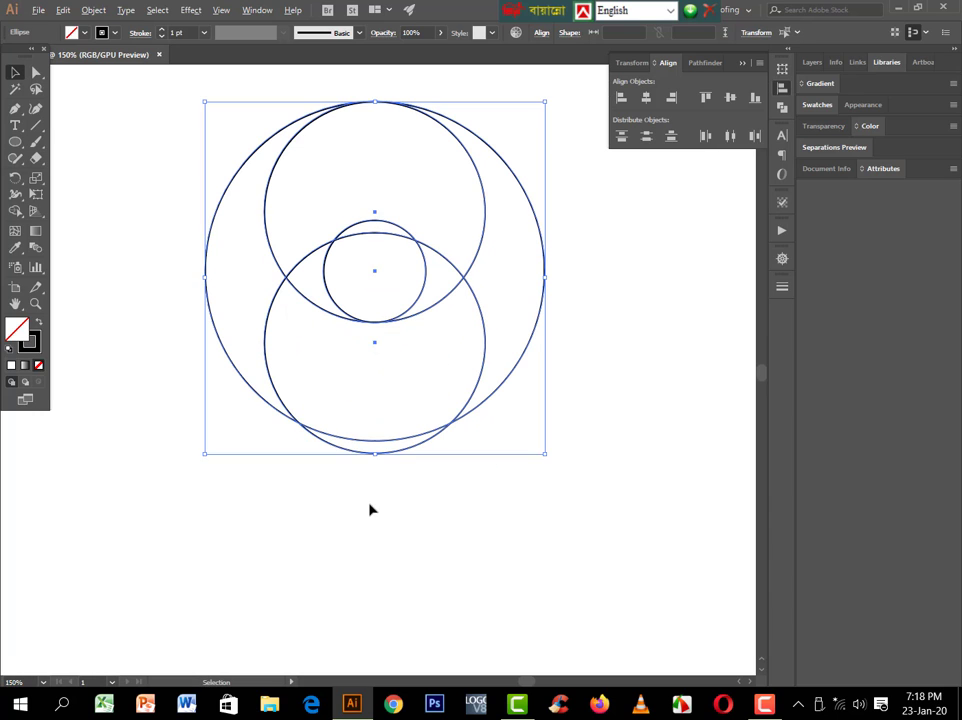
pyautogui.click(369, 509)
pyautogui.click(373, 453)
pyautogui.press('Up')
pyautogui.press('Up')
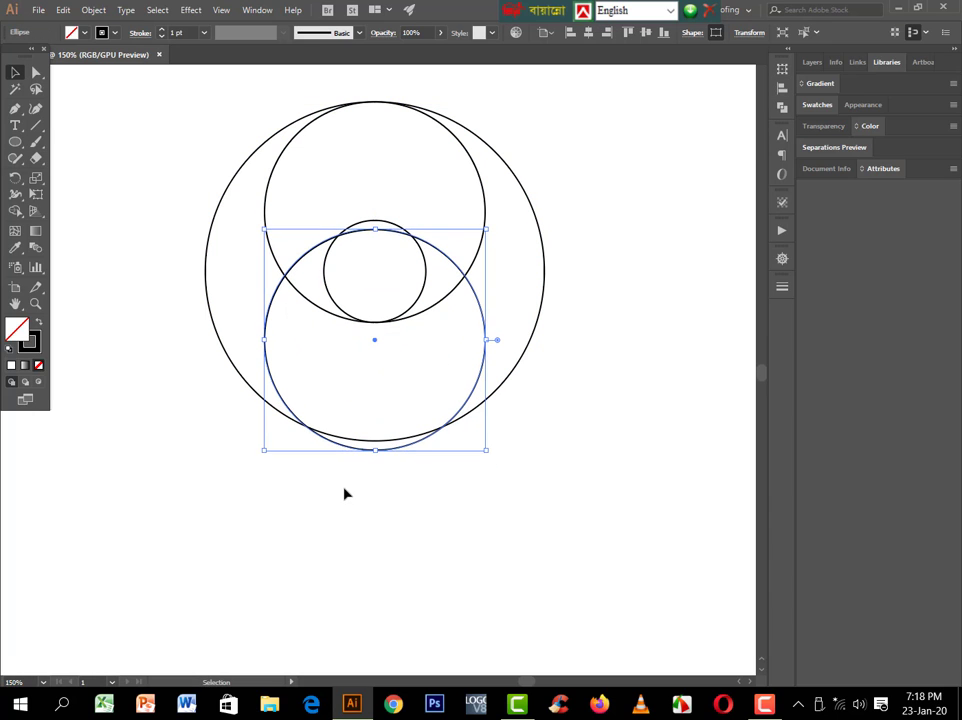
pyautogui.press('Up')
pyautogui.press('Up')
pyautogui.press('Up')
pyautogui.press('Up')
pyautogui.press('Up')
pyautogui.press('Up')
pyautogui.press('Up')
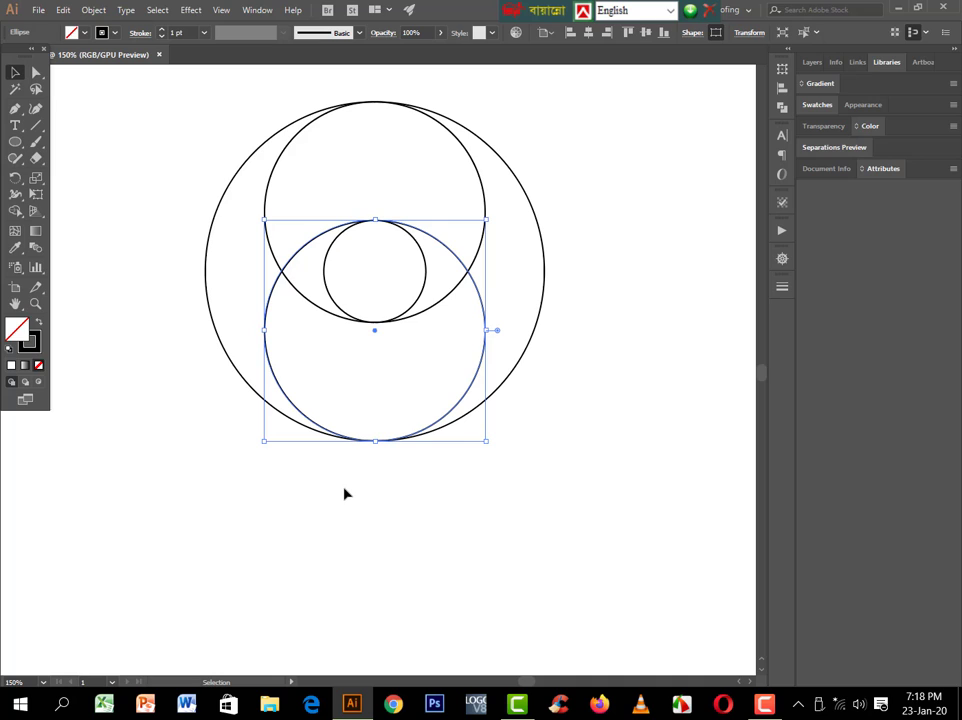
# - Stretch the small centre circle leftward into a 215 px circle overlapping the left side
pyautogui.click(334, 312)
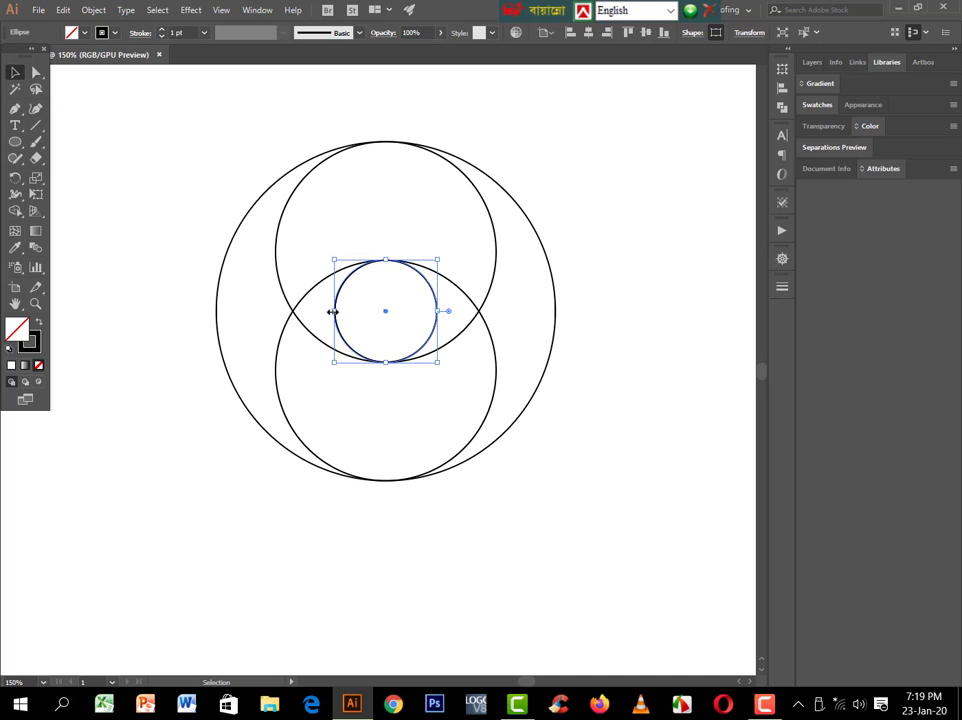
pyautogui.moveTo(334, 312); pyautogui.dragTo(214, 329)
pyautogui.click(138, 376)
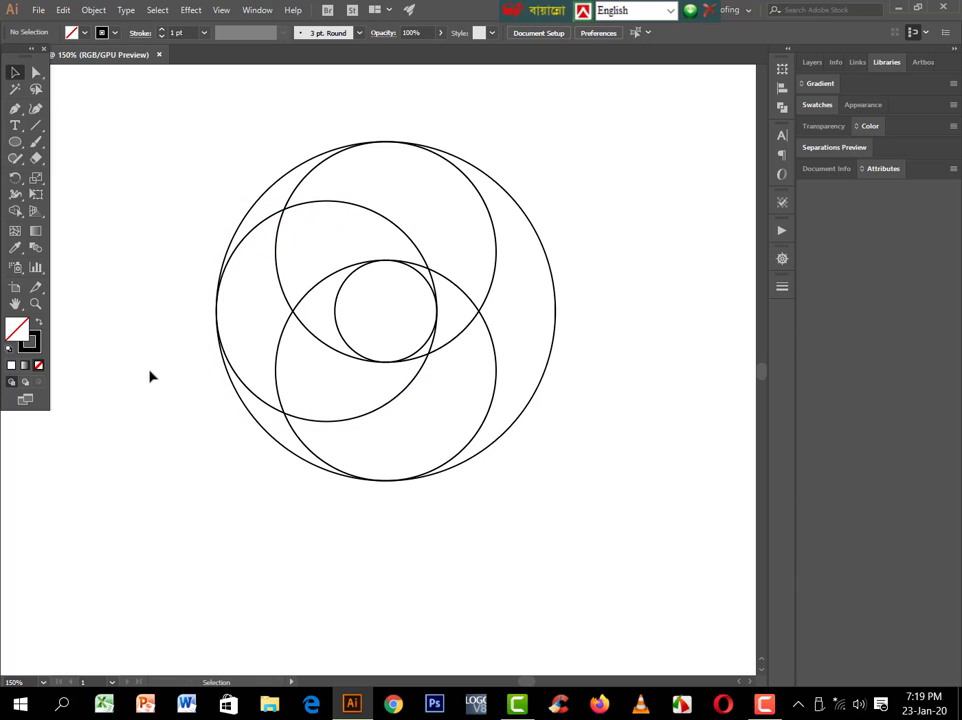
# - Paste a copy of the whole circle group in place and move it below the original
pyautogui.hotkey('ctrl', 'a')
pyautogui.click(63, 9)
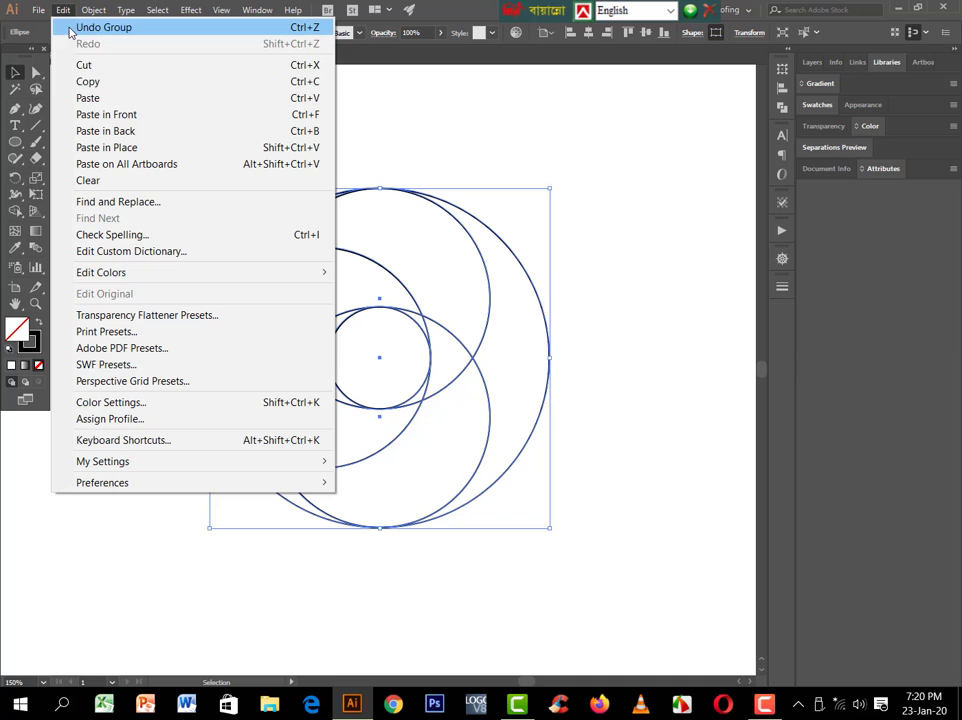
pyautogui.click(80, 79)
pyautogui.click(62, 9)
pyautogui.click(90, 148)
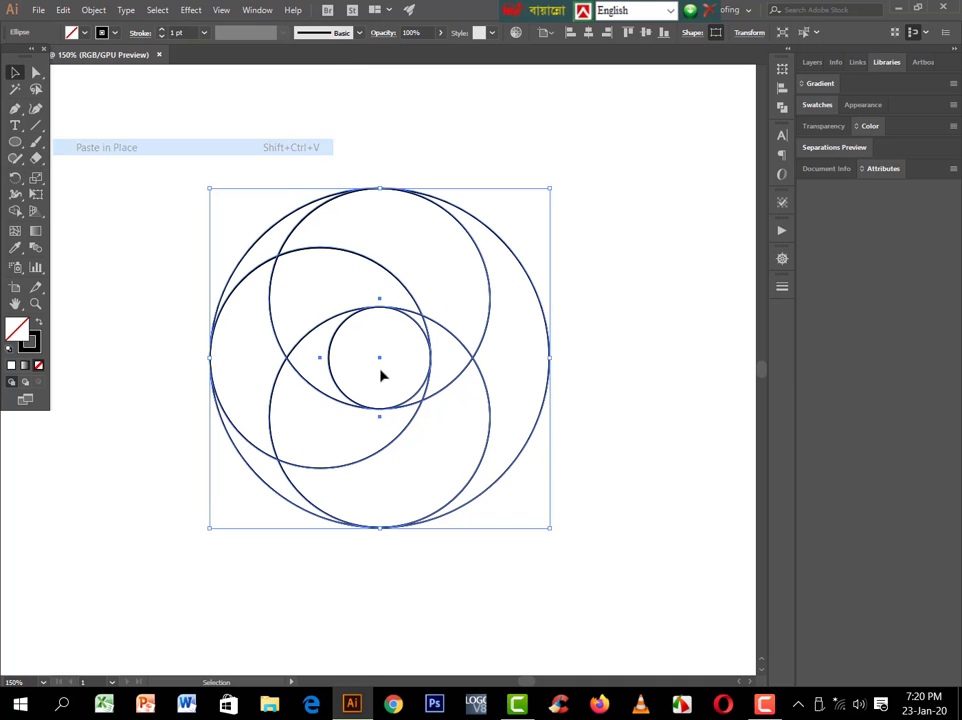
pyautogui.moveTo(333, 378)
pyautogui.mouseDown()
pyautogui.moveTo(329, 716)
pyautogui.moveTo(330, 700)
pyautogui.mouseUp()
pyautogui.scroll(-3, 481, 556)
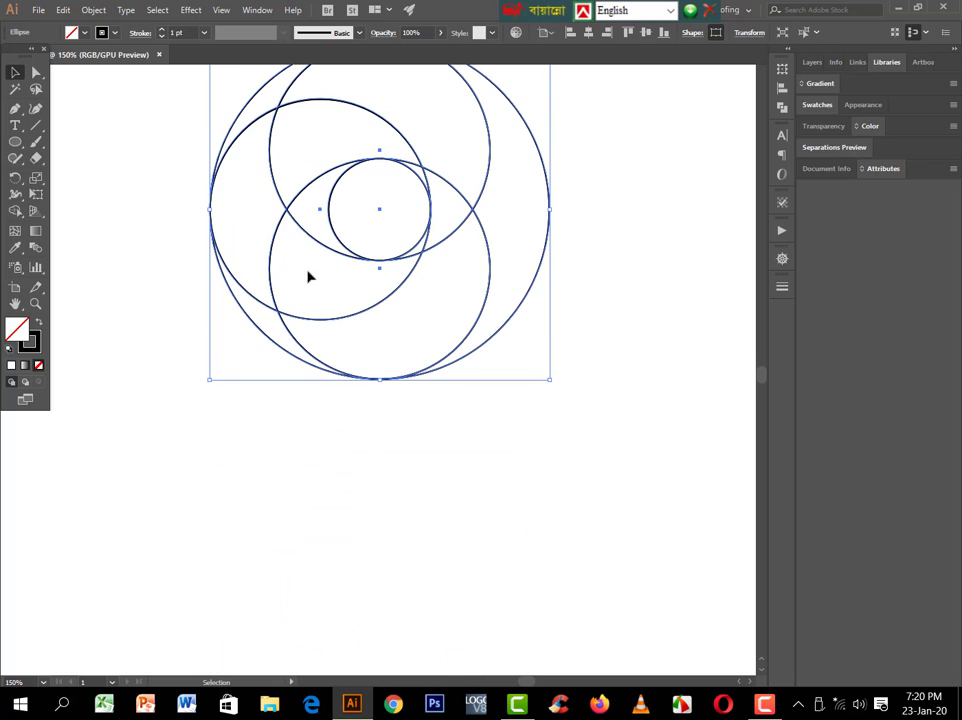
pyautogui.moveTo(336, 220)
pyautogui.mouseDown()
pyautogui.moveTo(320, 455)
pyautogui.moveTo(350, 610)
pyautogui.moveTo(350, 601)
pyautogui.mouseUp()
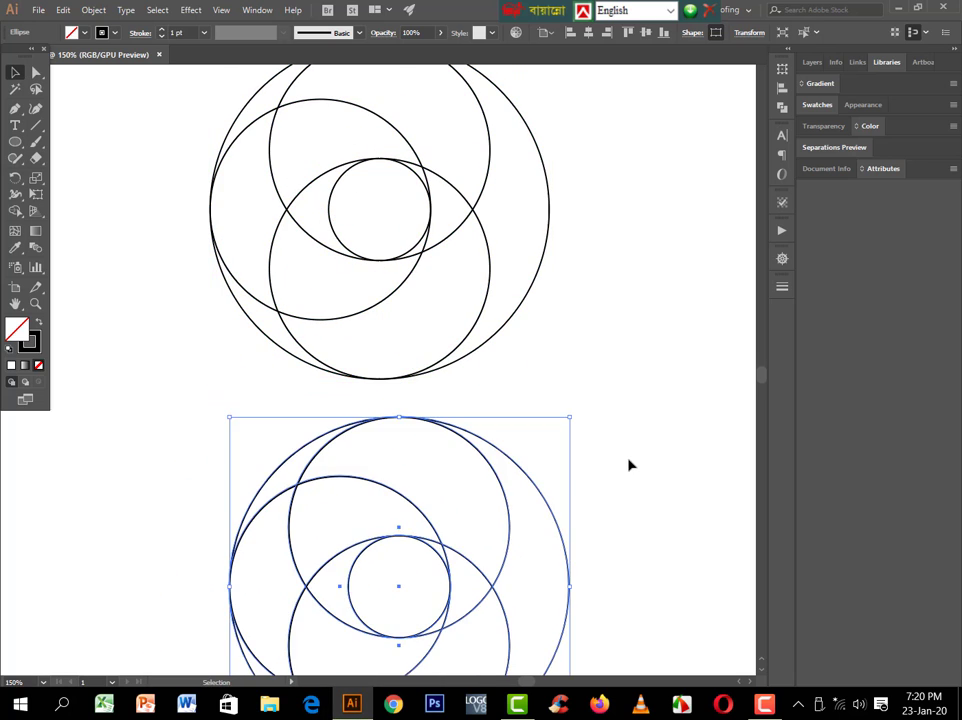
pyautogui.click(631, 464)
# - Rotate the bottom circle group about 207 degrees
pyautogui.scroll(-1, 631, 464)
pyautogui.scroll(1, 631, 464)
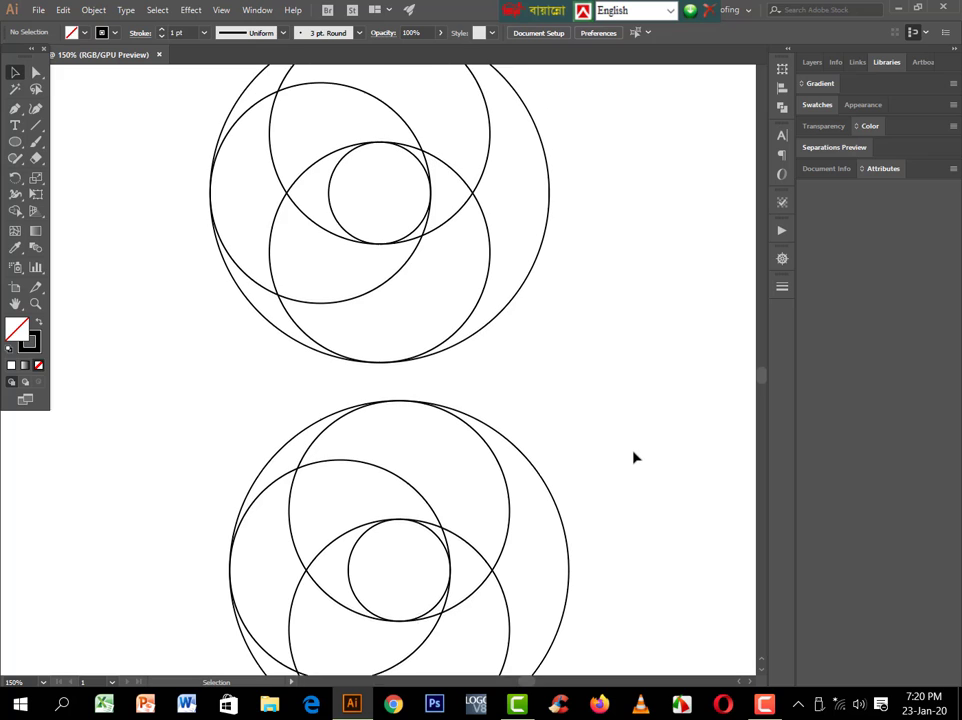
pyautogui.scroll(1, 633, 455)
pyautogui.scroll(1, 638, 444)
pyautogui.hotkey('ctrl', 'a')
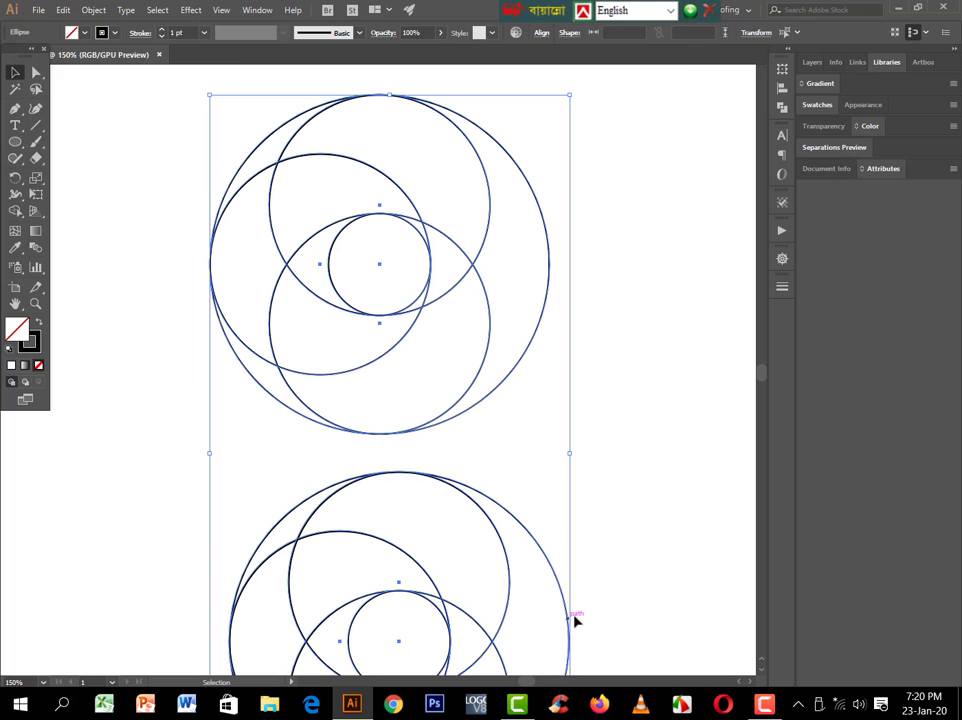
pyautogui.scroll(-2, 350, 295)
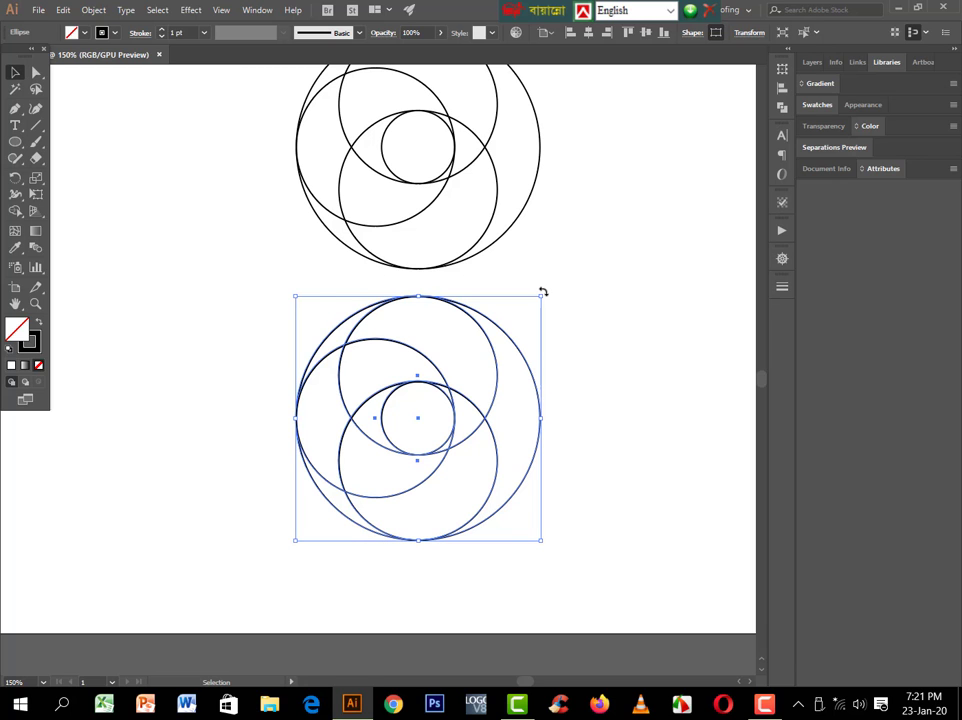
pyautogui.moveTo(543, 292)
pyautogui.mouseDown()
pyautogui.moveTo(344, 568)
pyautogui.moveTo(294, 540)
pyautogui.mouseUp()
pyautogui.click(663, 457)
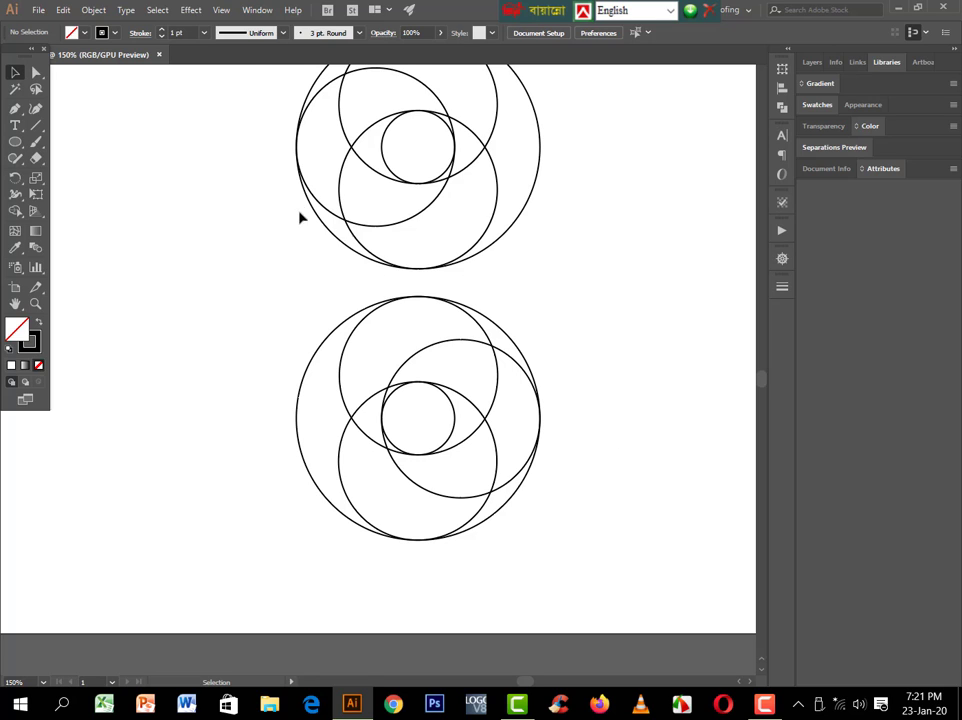
# - Nudge the rotated bottom group up so it overlaps the original like an eight
pyautogui.moveTo(377, 472); pyautogui.dragTo(565, 502)
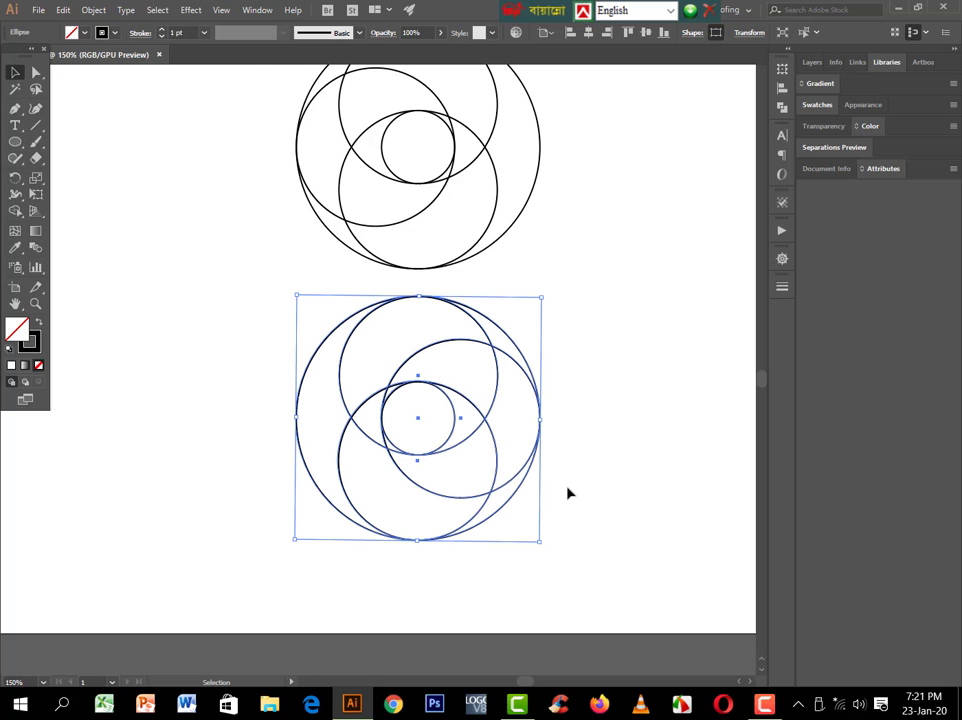
pyautogui.press('Up')
pyautogui.press('Up')
pyautogui.press('Up')
pyautogui.press('Up')
pyautogui.press('Up')
pyautogui.press('Up')
pyautogui.press('Up')
pyautogui.press('Up')
pyautogui.press('Up')
pyautogui.press('Up')
pyautogui.press('Up')
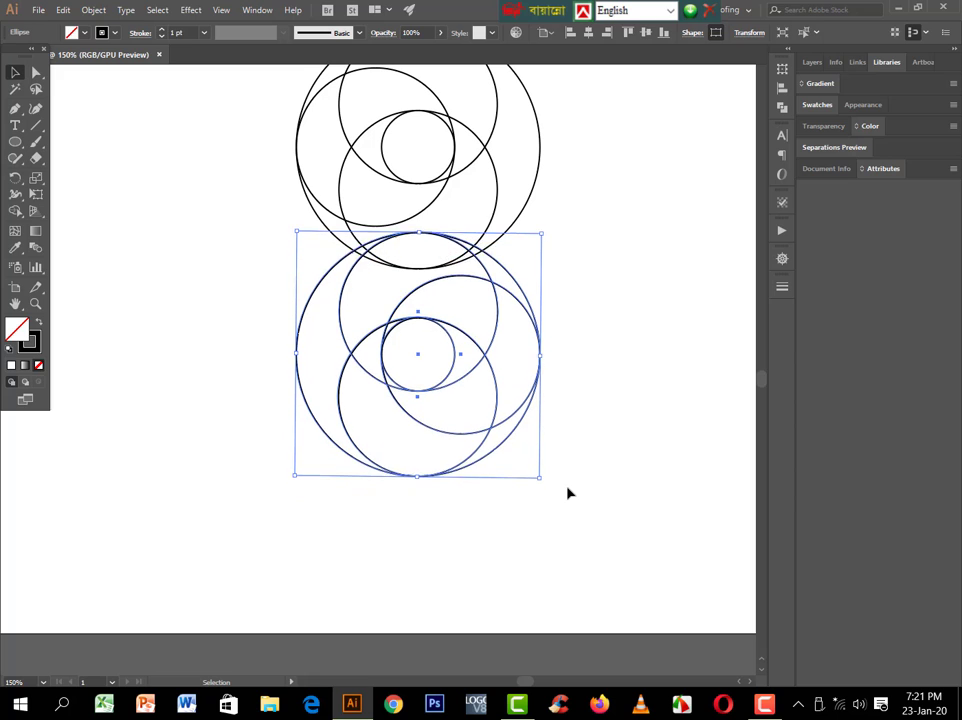
pyautogui.press('Up')
pyautogui.press('Up')
pyautogui.press('Up')
pyautogui.press('Up')
pyautogui.press('Up')
pyautogui.press('Up')
pyautogui.press('Up')
pyautogui.press('Up')
pyautogui.press('Up')
pyautogui.press('Up')
pyautogui.press('Up')
pyautogui.press('Up')
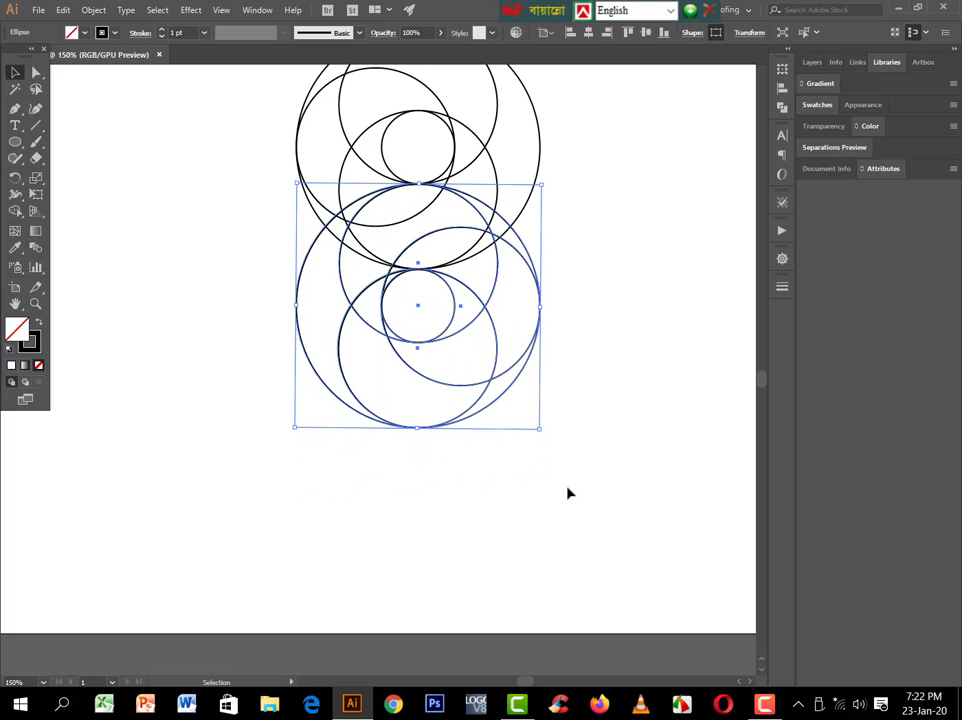
pyautogui.click(473, 87)
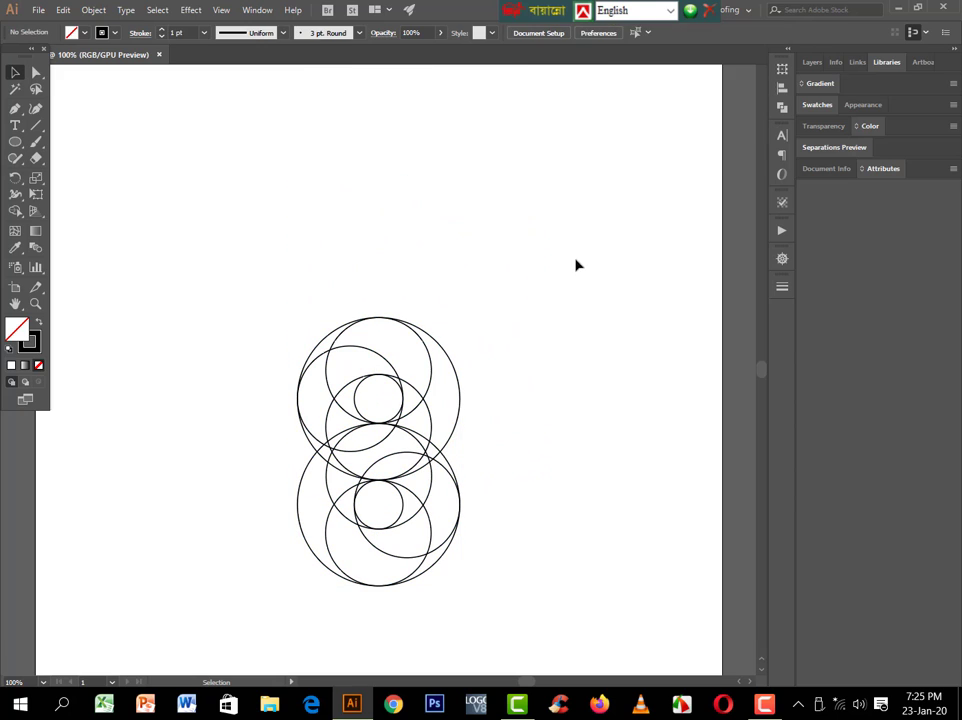
pyautogui.scroll(2, 322, 313)
pyautogui.scroll(2, 339, 419)
pyautogui.scroll(-1, 552, 502)
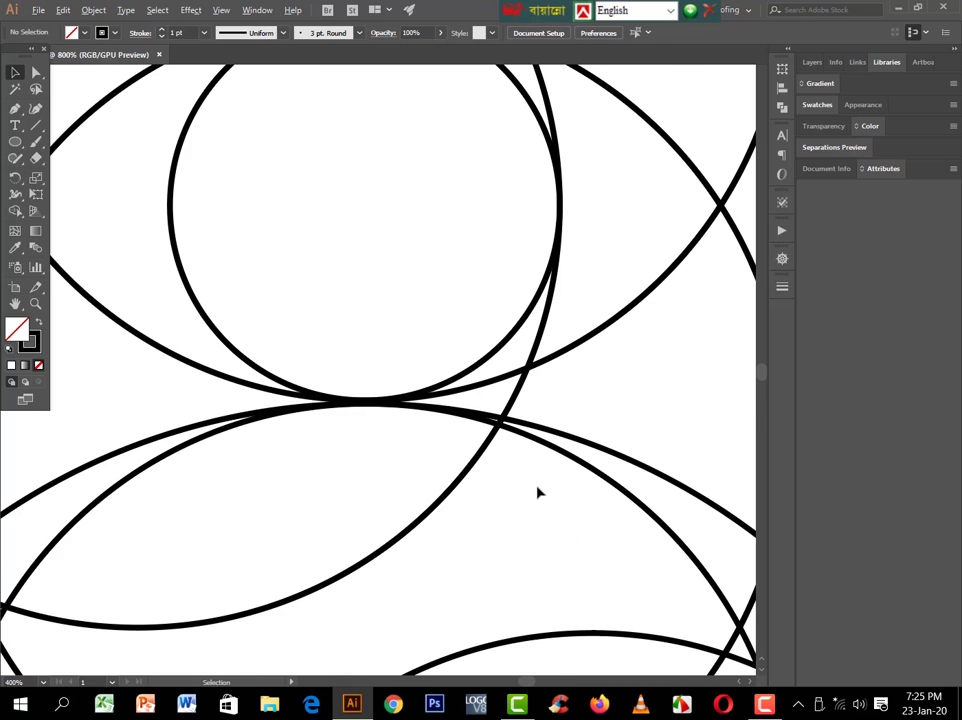
pyautogui.scroll(-1, 537, 492)
pyautogui.scroll(-2, 500, 548)
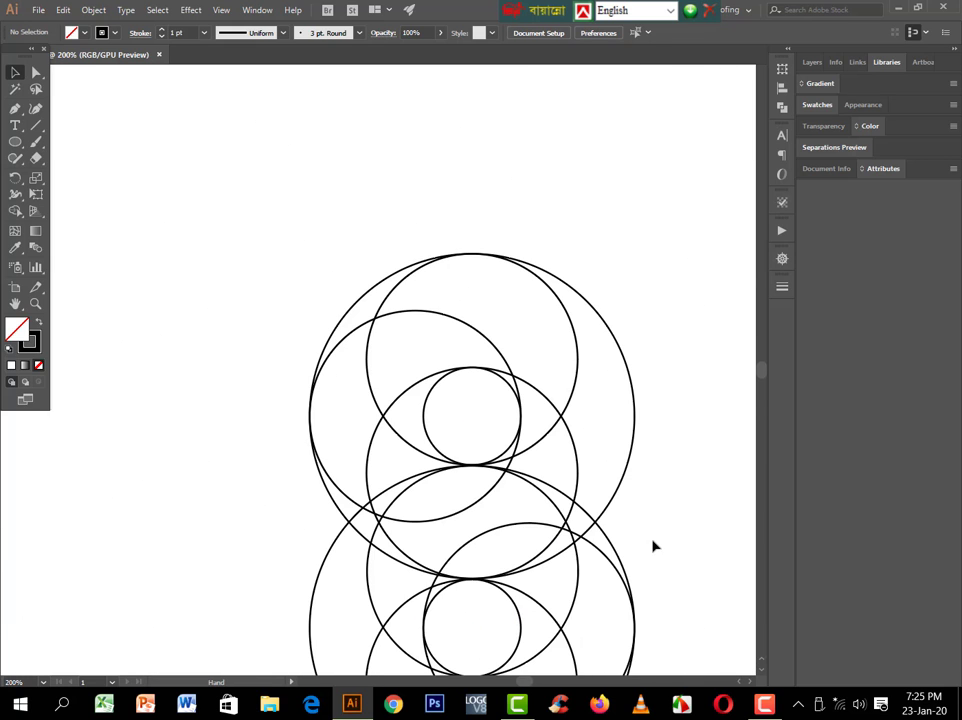
# - Select every circle of the figure-eight and switch to the Shape Builder tool (Shift+M)
pyautogui.moveTo(653, 545); pyautogui.dragTo(597, 386)
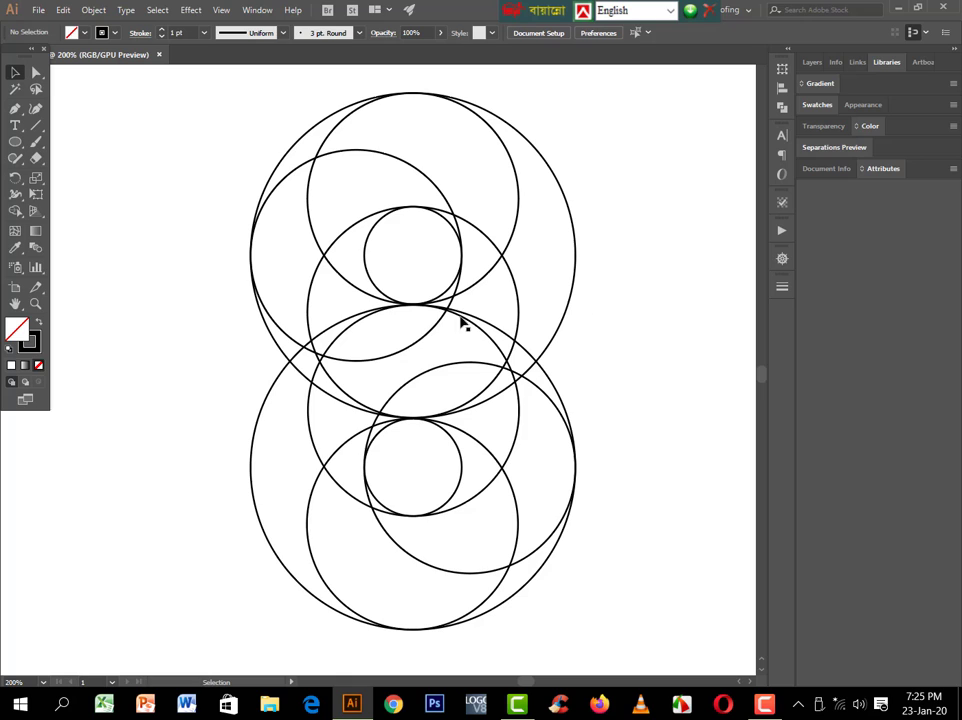
pyautogui.moveTo(146, 127); pyautogui.dragTo(419, 432)
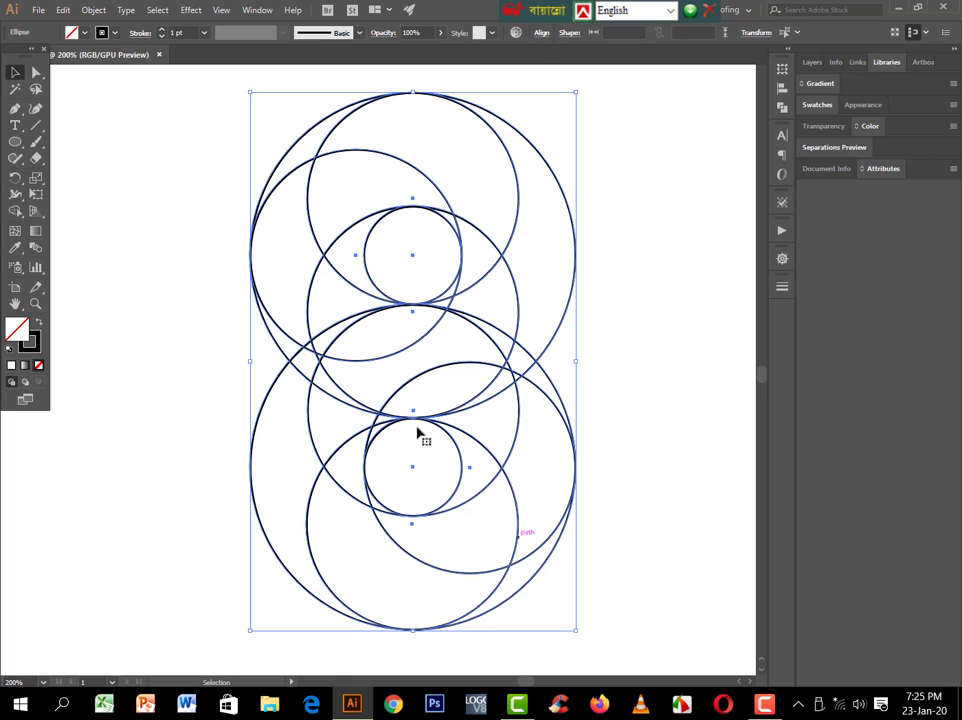
pyautogui.moveTo(12, 210); pyautogui.dragTo(108, 217)
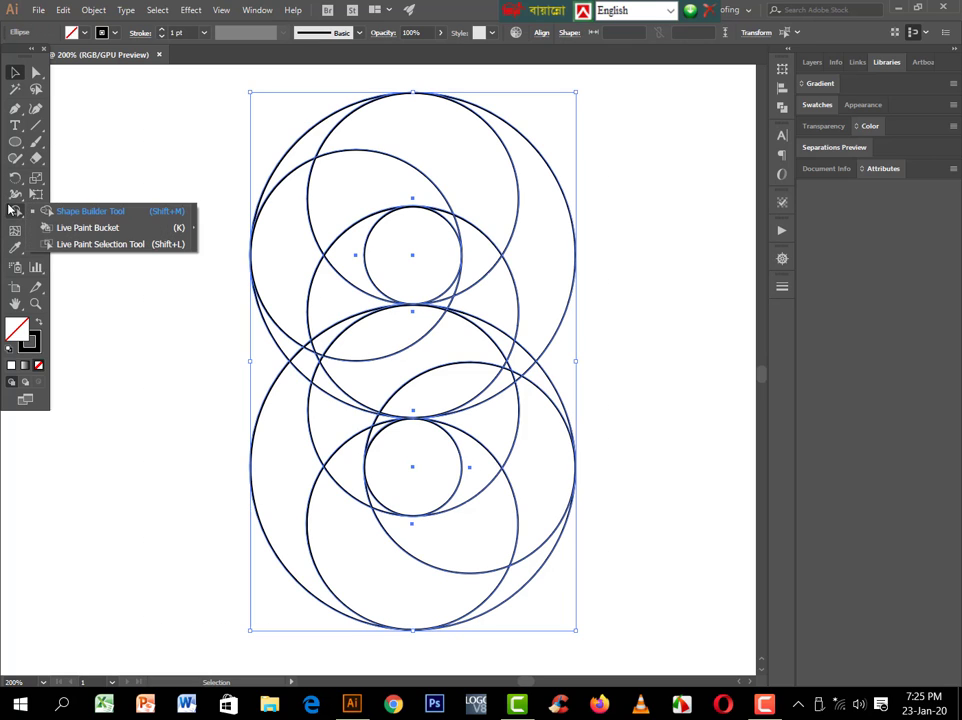
pyautogui.hotkey('shift', 'm')
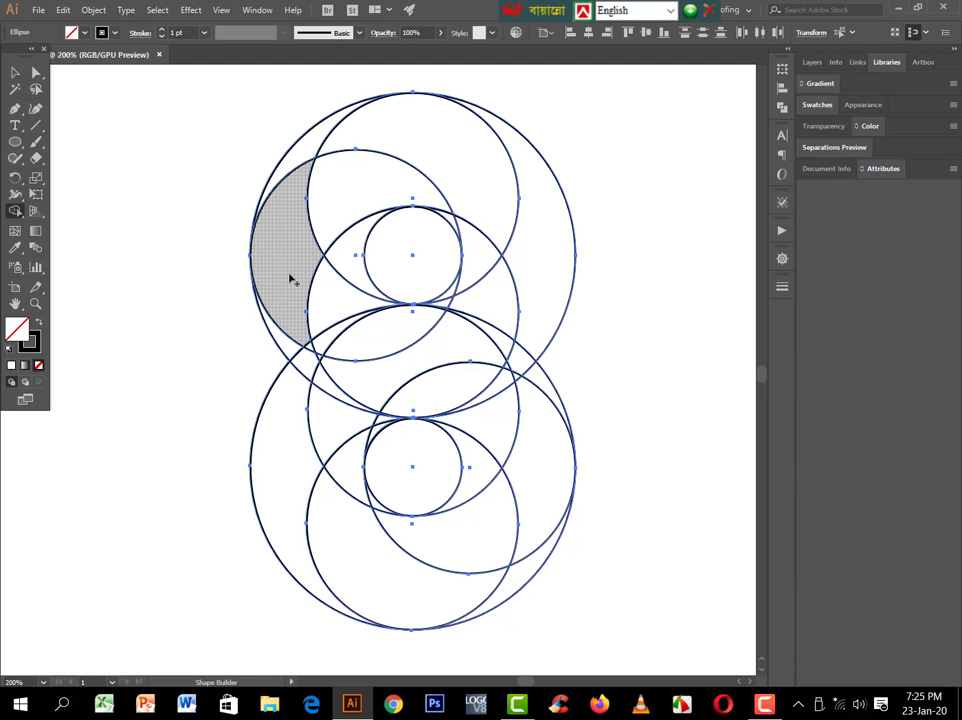
# - Merge the upper-right to lower-left crescent regions and three leftover notches into one S-band
pyautogui.moveTo(541, 259); pyautogui.dragTo(306, 443)
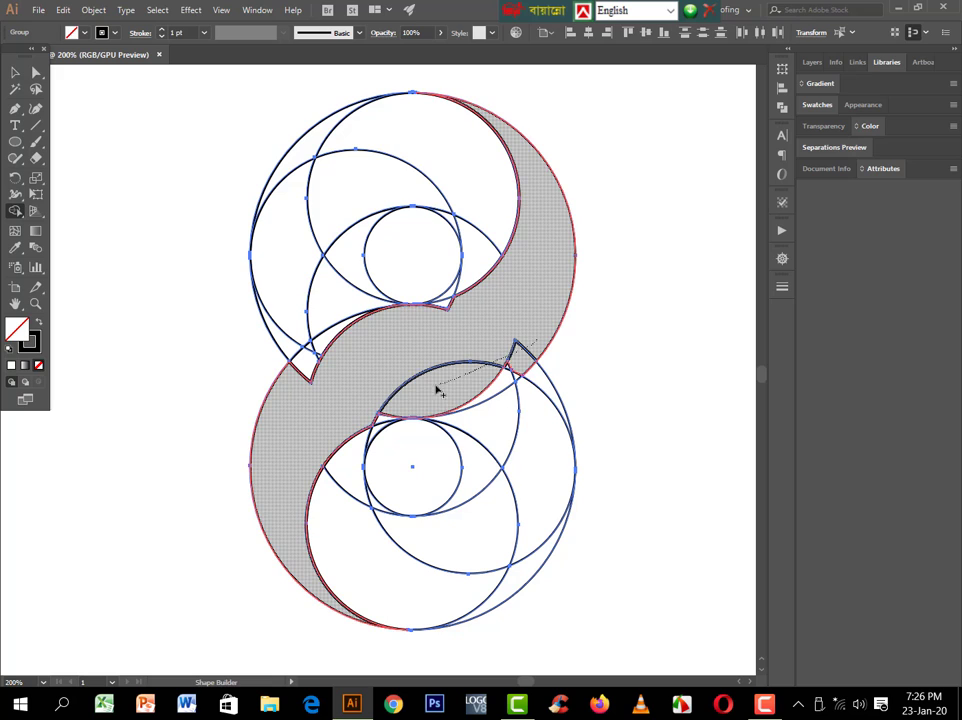
pyautogui.moveTo(436, 389); pyautogui.dragTo(536, 368)
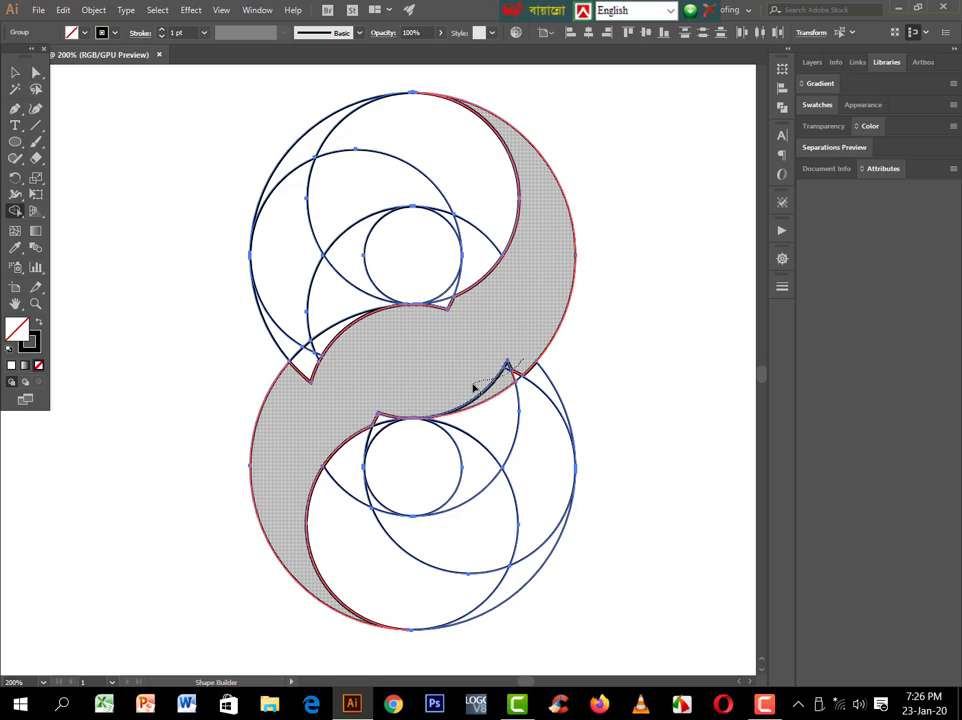
pyautogui.moveTo(500, 377); pyautogui.dragTo(423, 390)
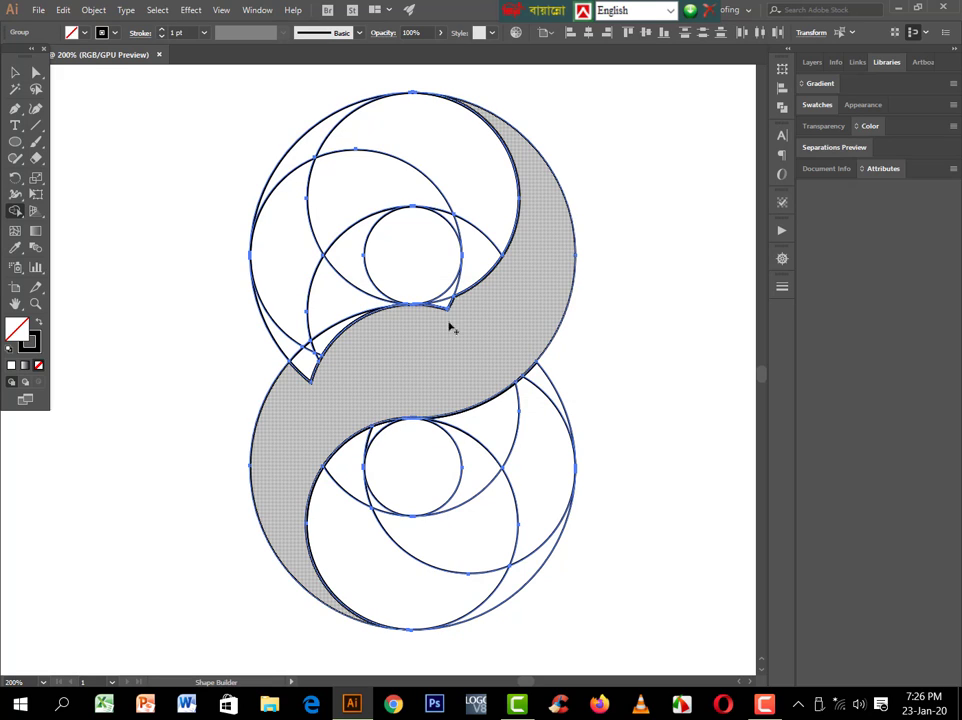
pyautogui.moveTo(460, 310); pyautogui.dragTo(305, 372)
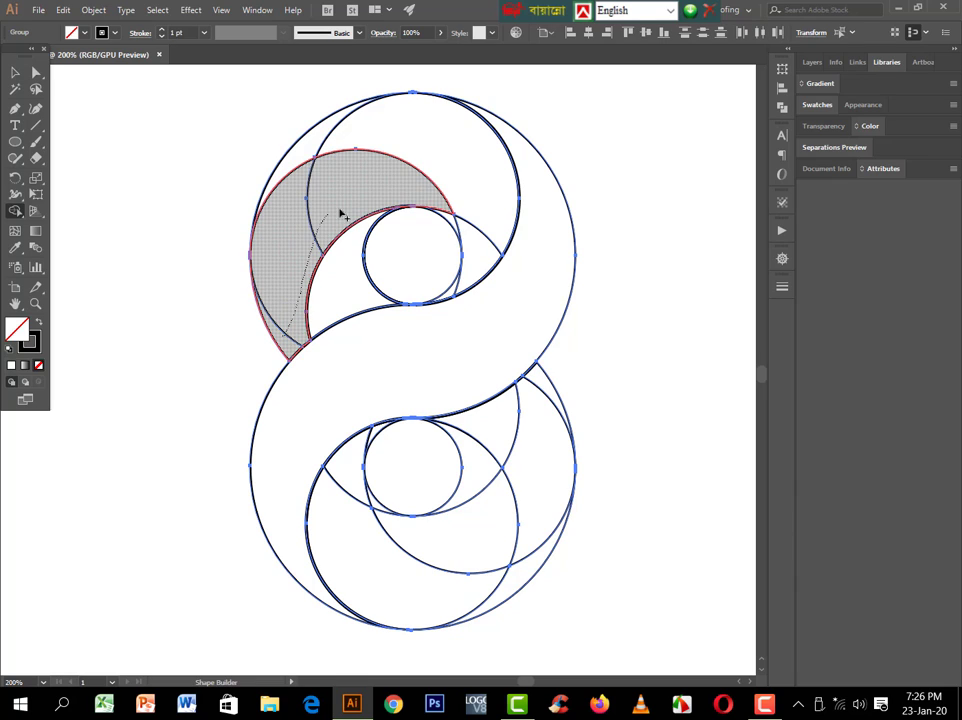
# - Merge the top-left slivers into the upper-left crescent, undoing one wrong merge
pyautogui.moveTo(285, 342)
pyautogui.mouseDown()
pyautogui.moveTo(389, 206)
pyautogui.moveTo(457, 222)
pyautogui.mouseUp()
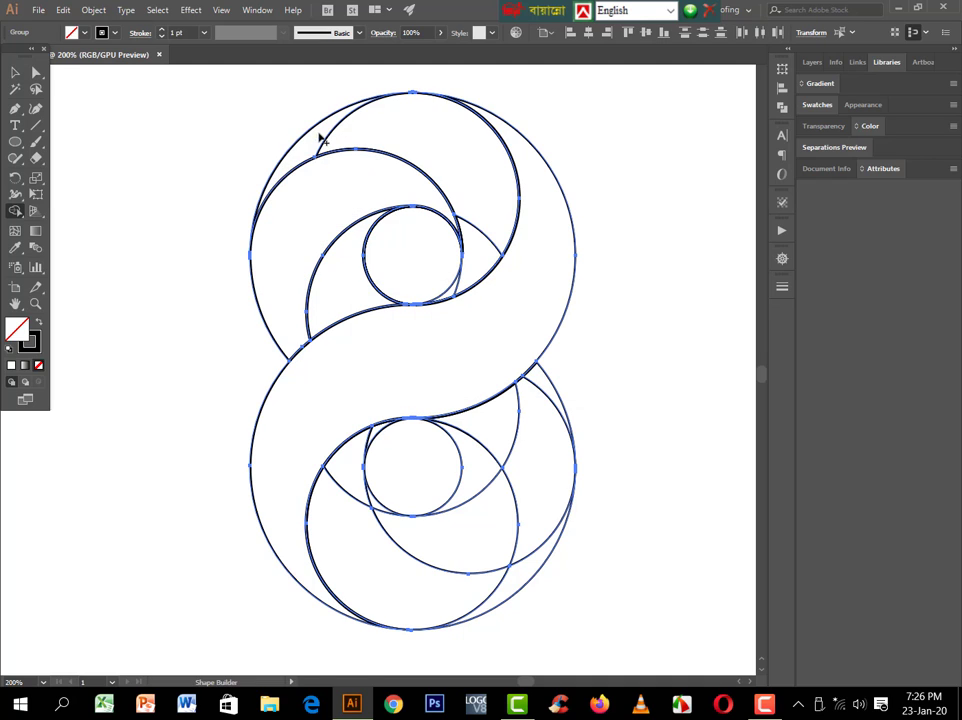
pyautogui.moveTo(311, 140)
pyautogui.mouseDown()
pyautogui.moveTo(489, 261)
pyautogui.moveTo(473, 259)
pyautogui.mouseUp()
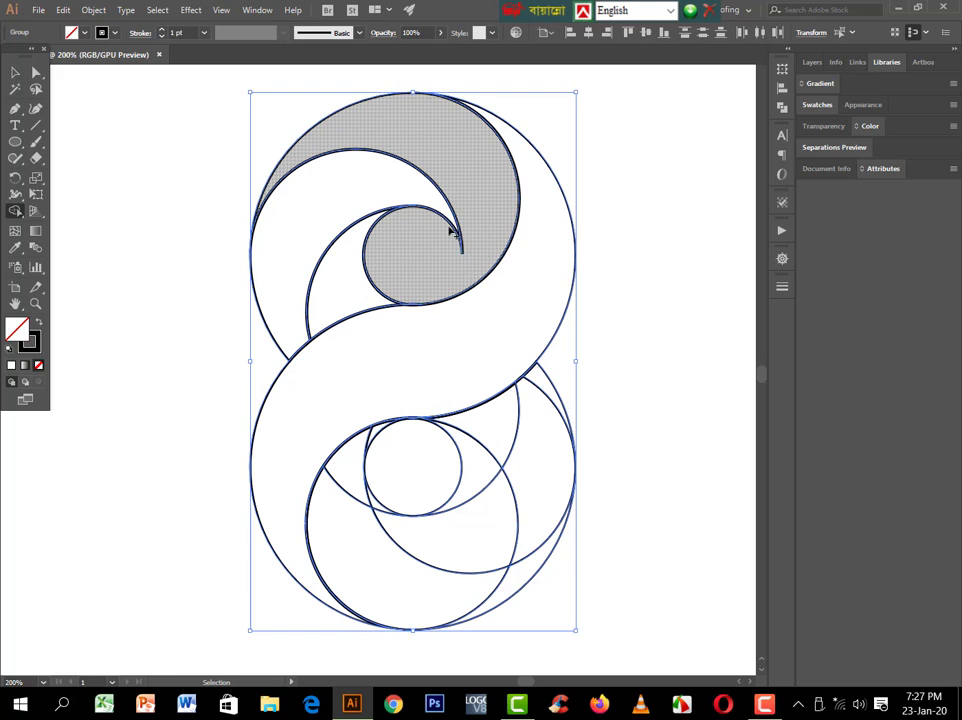
pyautogui.hotkey('ctrl', 'z')
pyautogui.moveTo(375, 144); pyautogui.dragTo(348, 135)
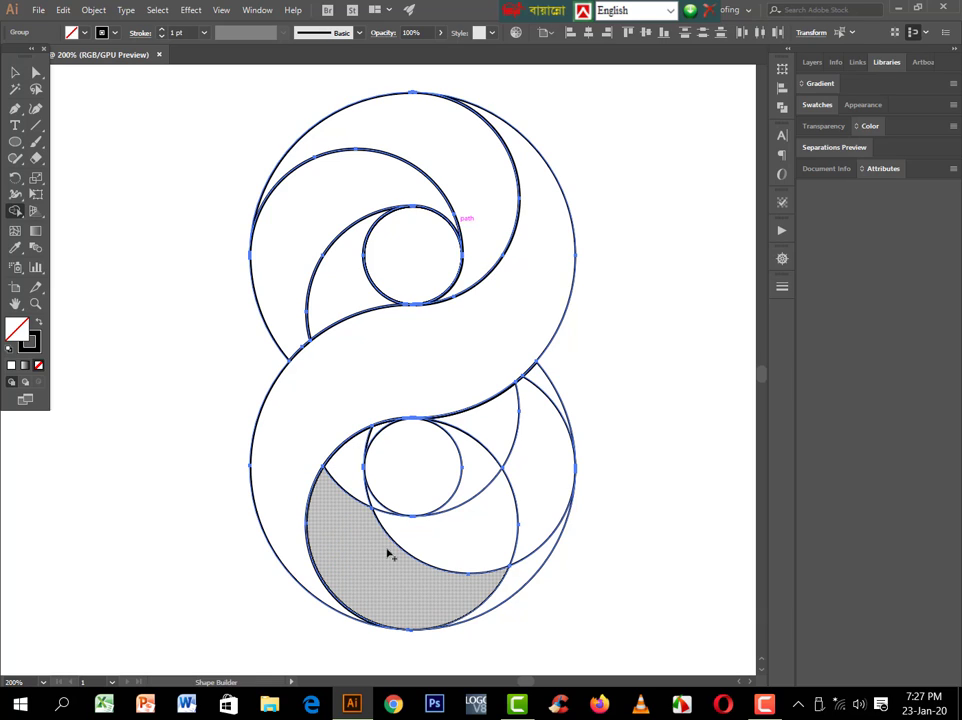
# - Merge the lower-loop crescent with the region below it
pyautogui.scroll(1, 473, 514)
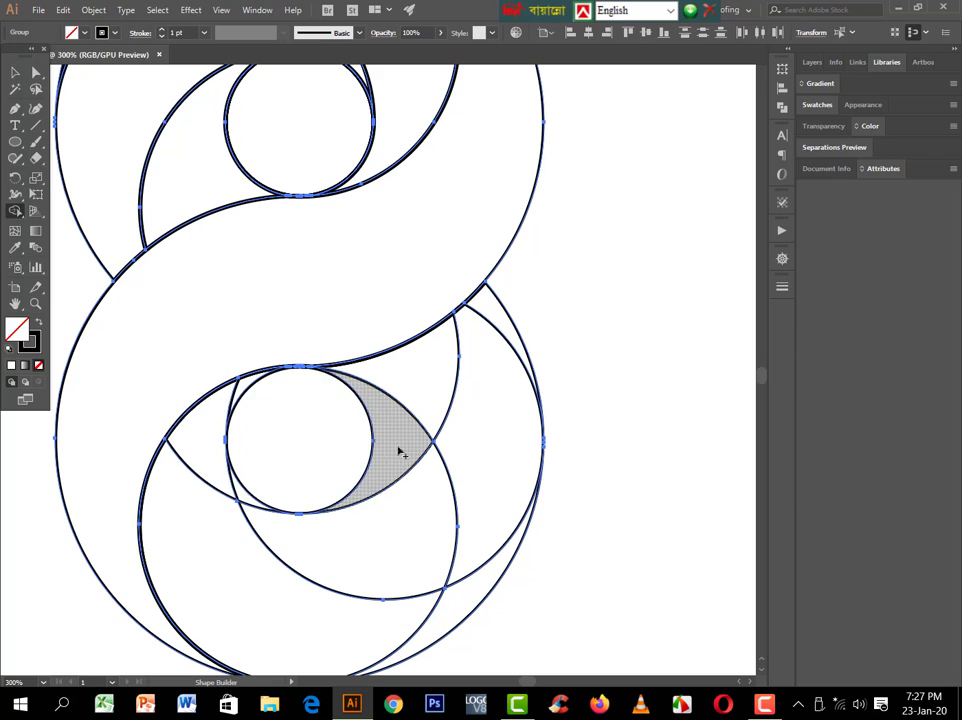
pyautogui.moveTo(425, 393); pyautogui.dragTo(404, 435)
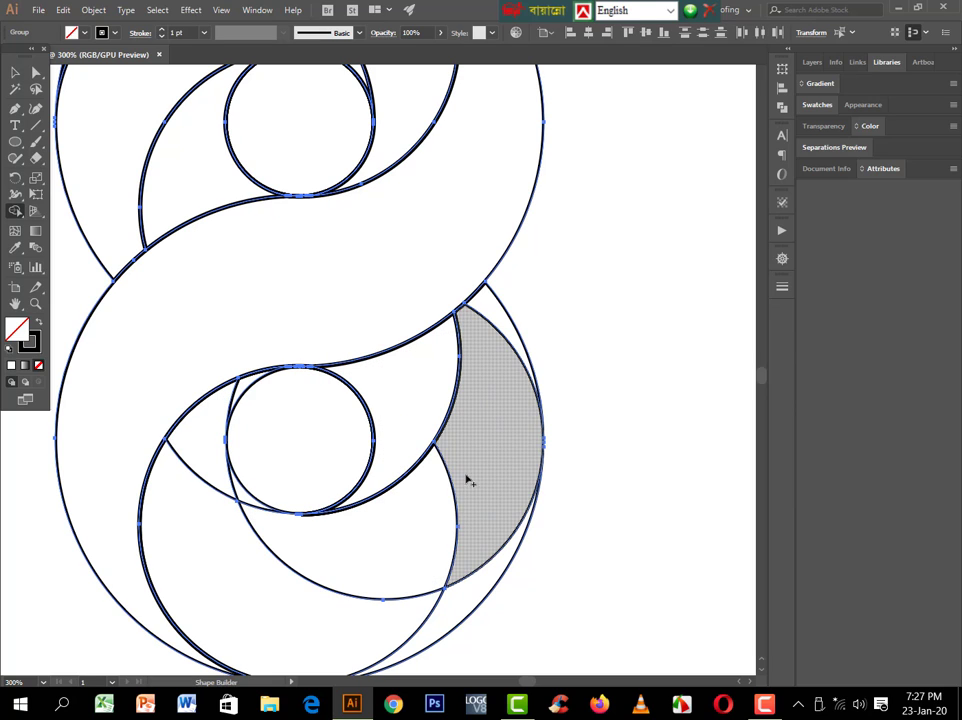
pyautogui.scroll(-3, 463, 482)
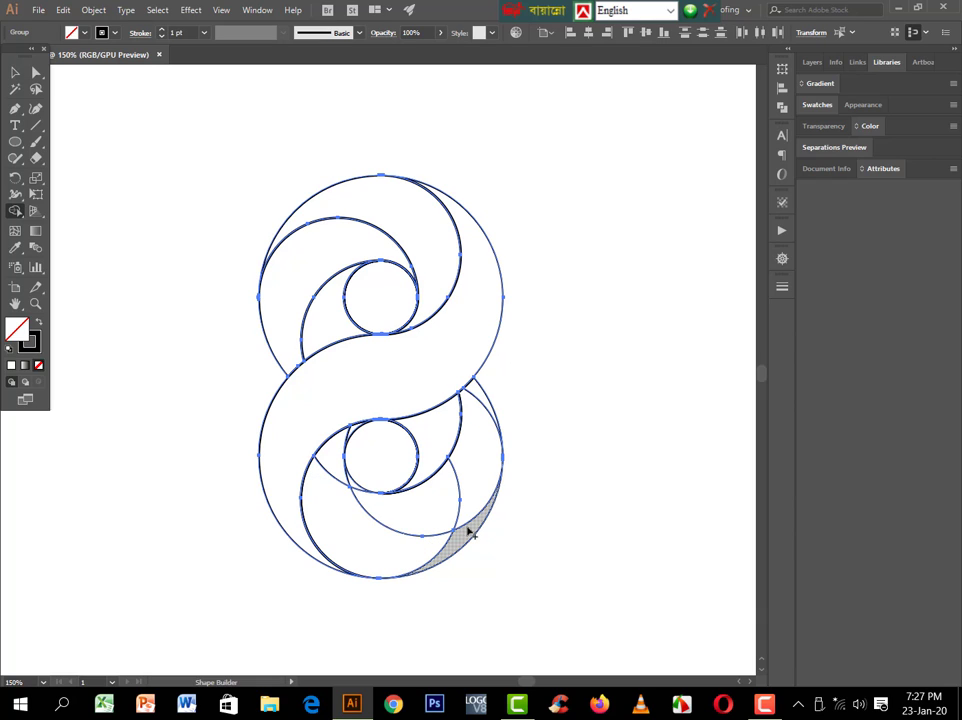
# - Join the remaining slivers, including the top one, into the lower crescent
pyautogui.moveTo(330, 455)
pyautogui.mouseDown()
pyautogui.moveTo(349, 530)
pyautogui.moveTo(432, 565)
pyautogui.mouseUp()
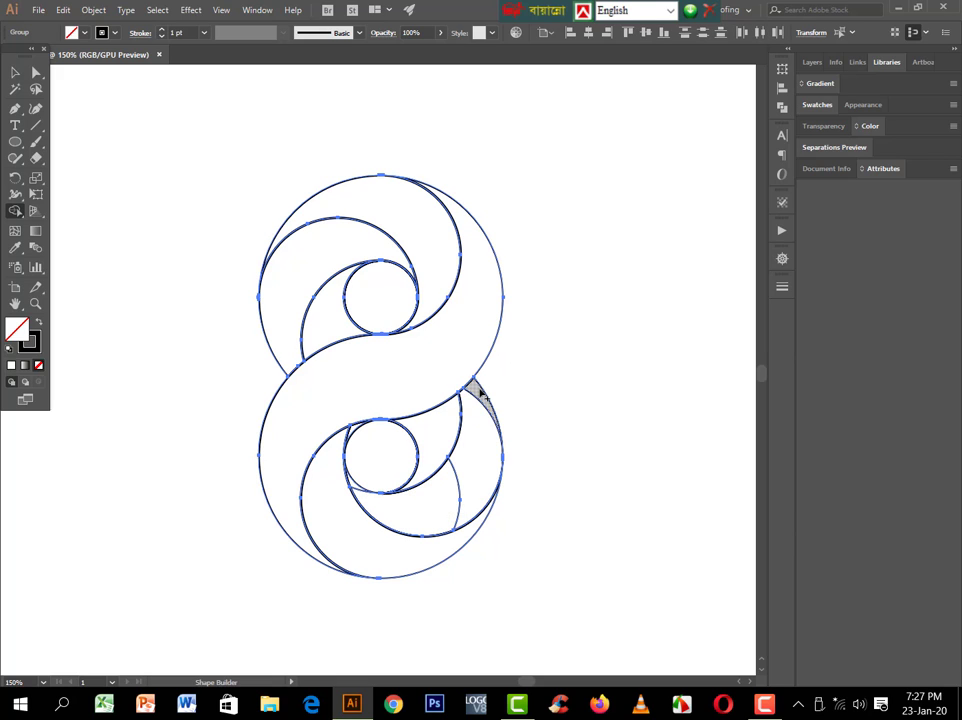
pyautogui.moveTo(478, 395); pyautogui.dragTo(357, 492)
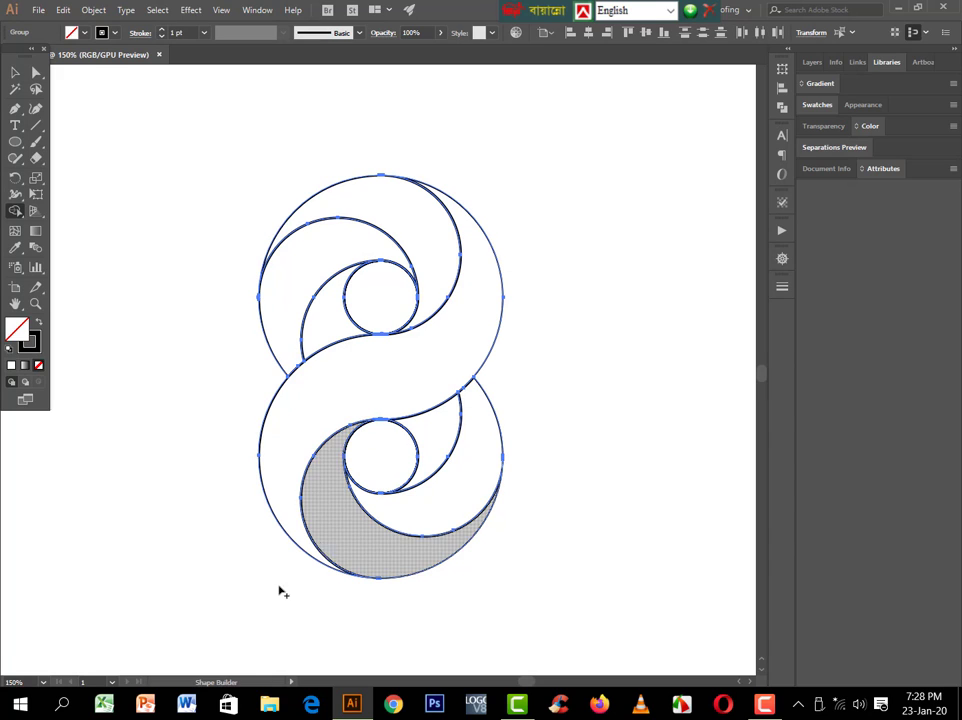
pyautogui.scroll(-1, 290, 600)
# - Zoom out to the whole figure-eight, return to the Selection tool and deselect
pyautogui.hotkey('ctrl', '-')
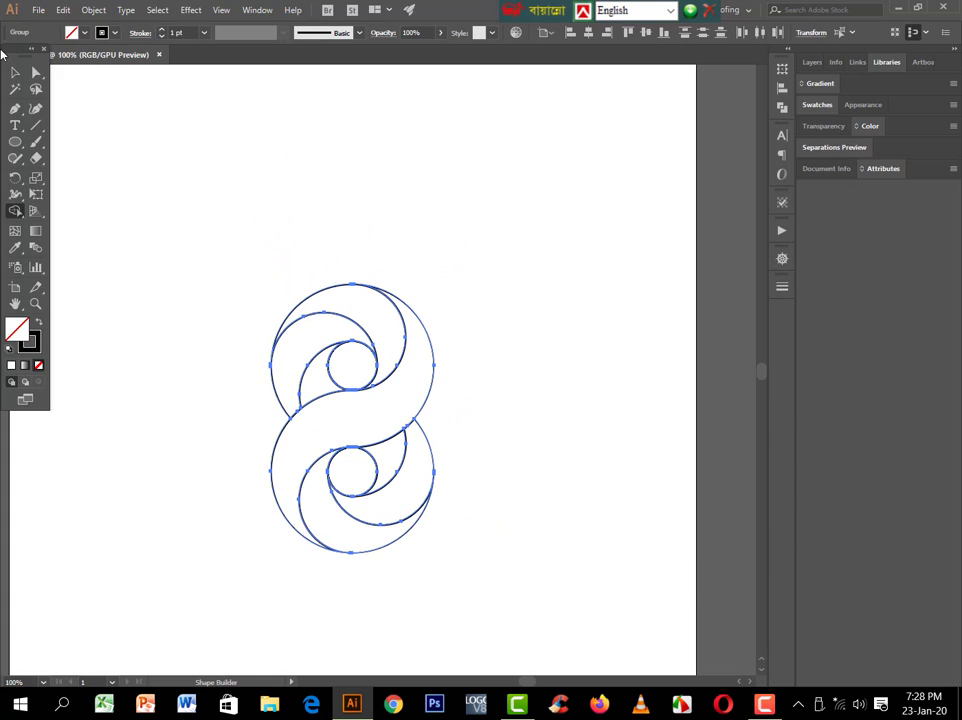
pyautogui.click(15, 72)
pyautogui.click(222, 263)
pyautogui.scroll(-2, 170, 395)
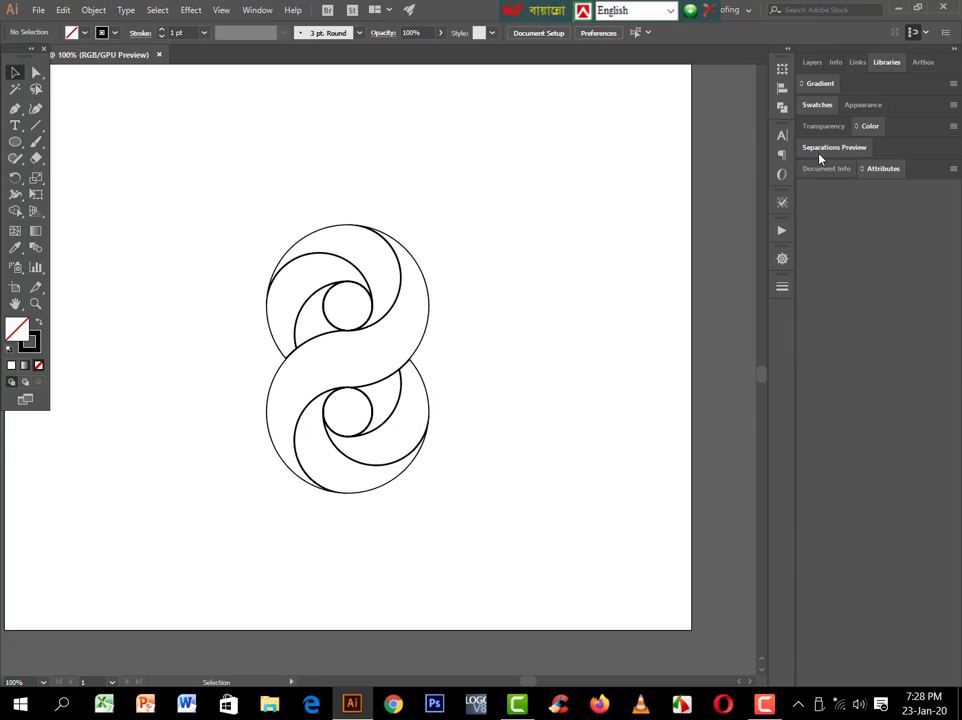
# - Give the lower crescent a gradient fill whose first stop is bright blue RGB 0065ff
pyautogui.click(359, 460)
pyautogui.click(25, 365)
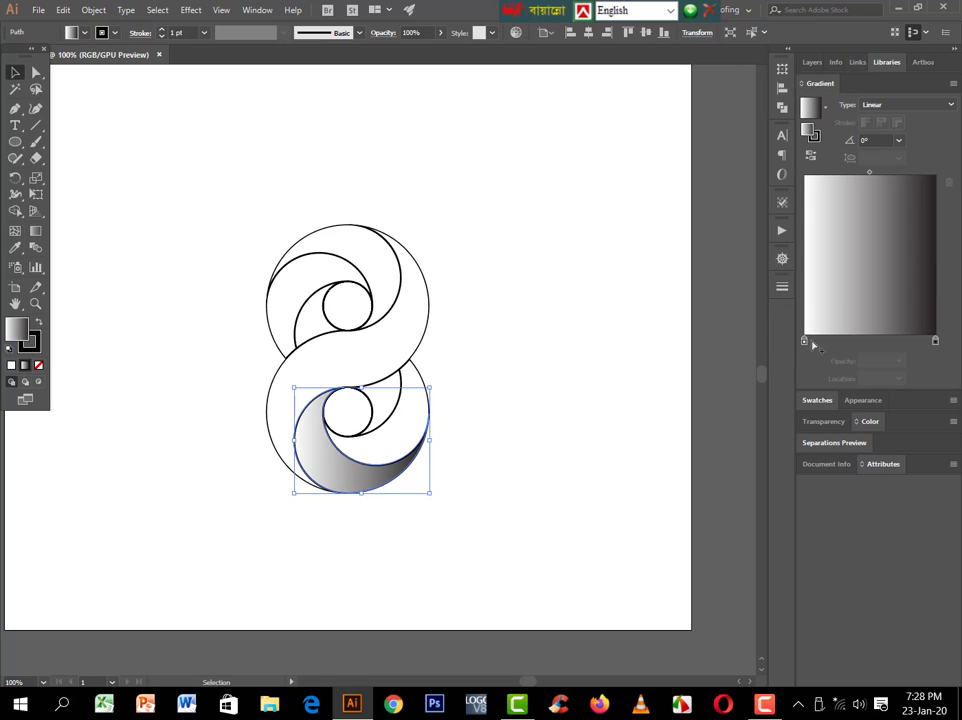
pyautogui.doubleClick(808, 341)
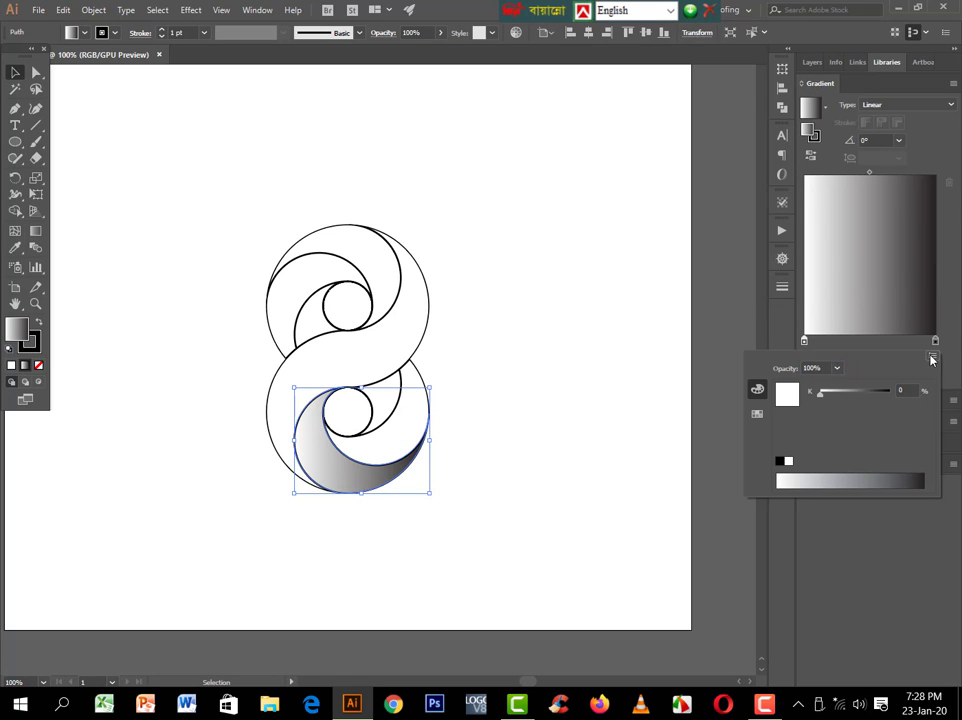
pyautogui.click(933, 356)
pyautogui.click(834, 378)
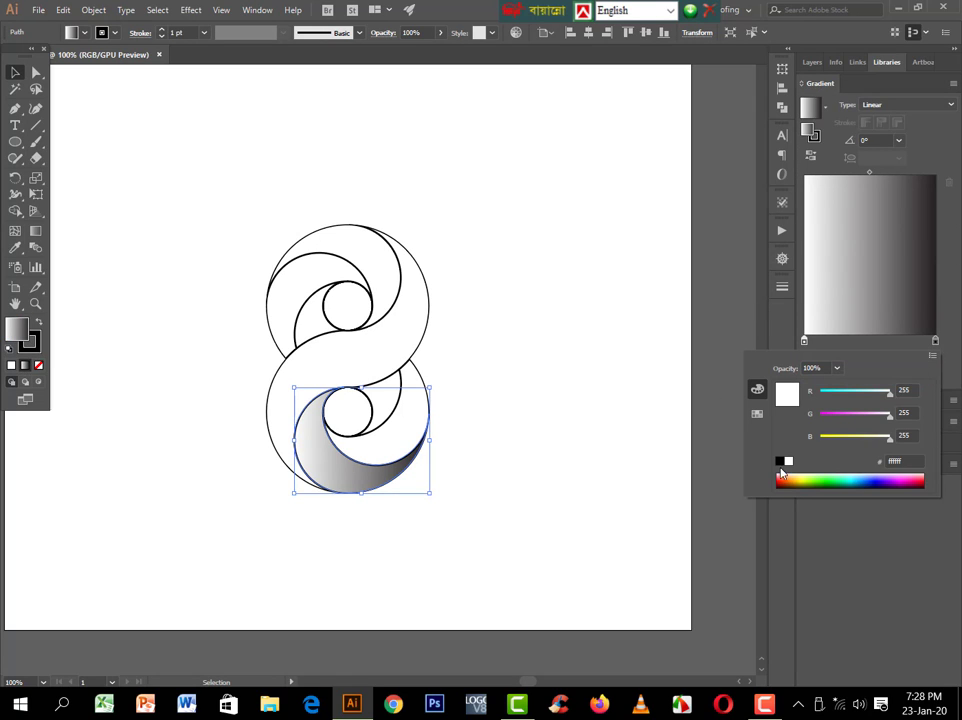
pyautogui.click(866, 478)
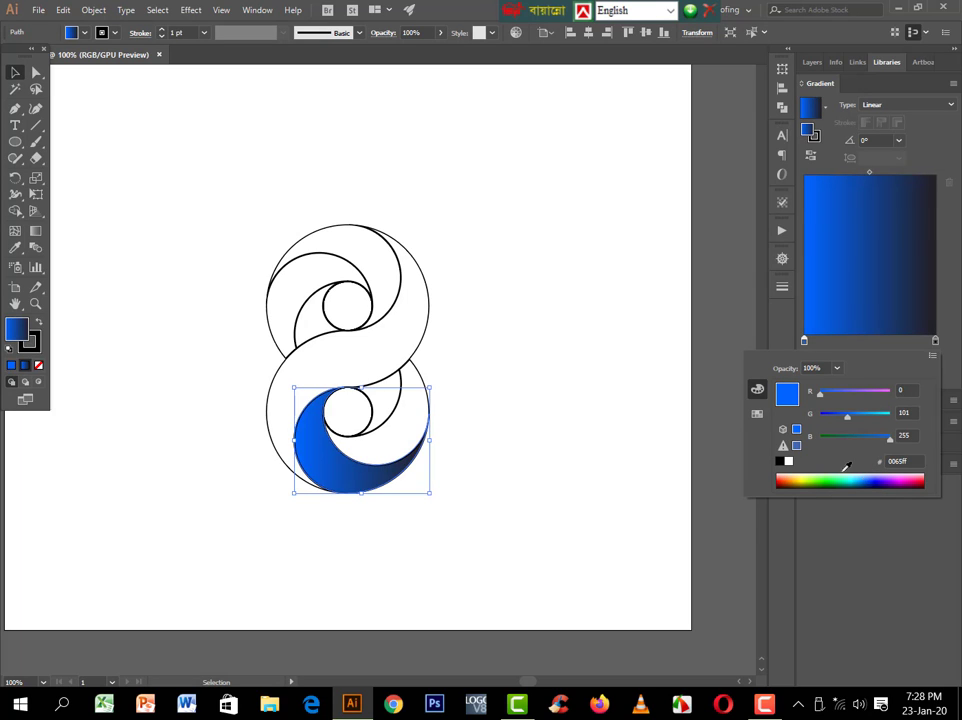
# - Set the gradient's end stop to dark purple RGB 1a003f
pyautogui.doubleClick(935, 342)
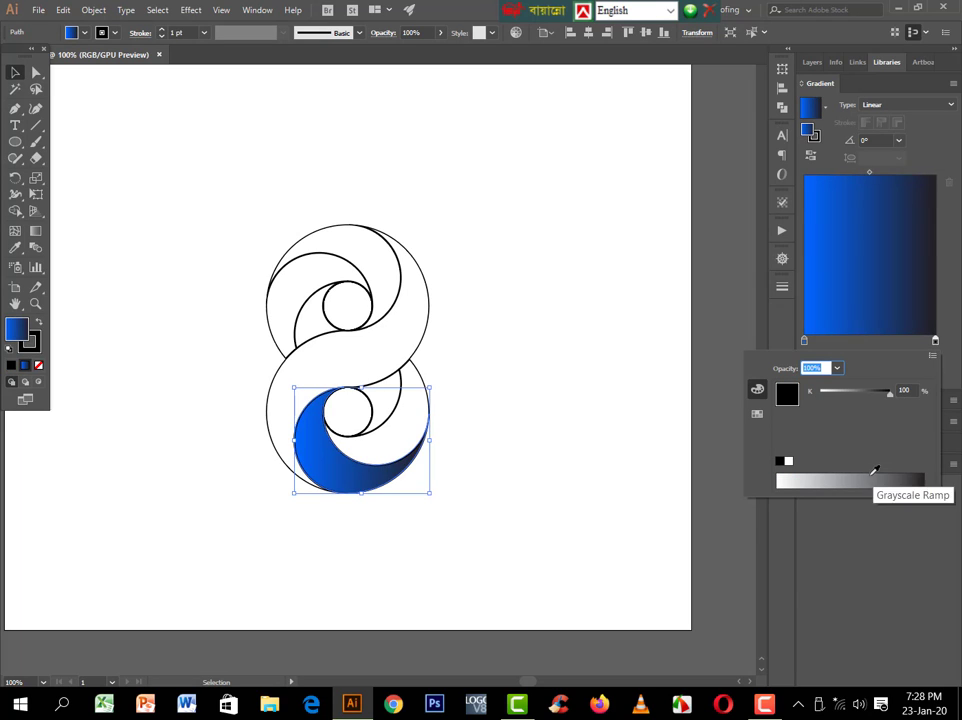
pyautogui.click(933, 355)
pyautogui.click(834, 377)
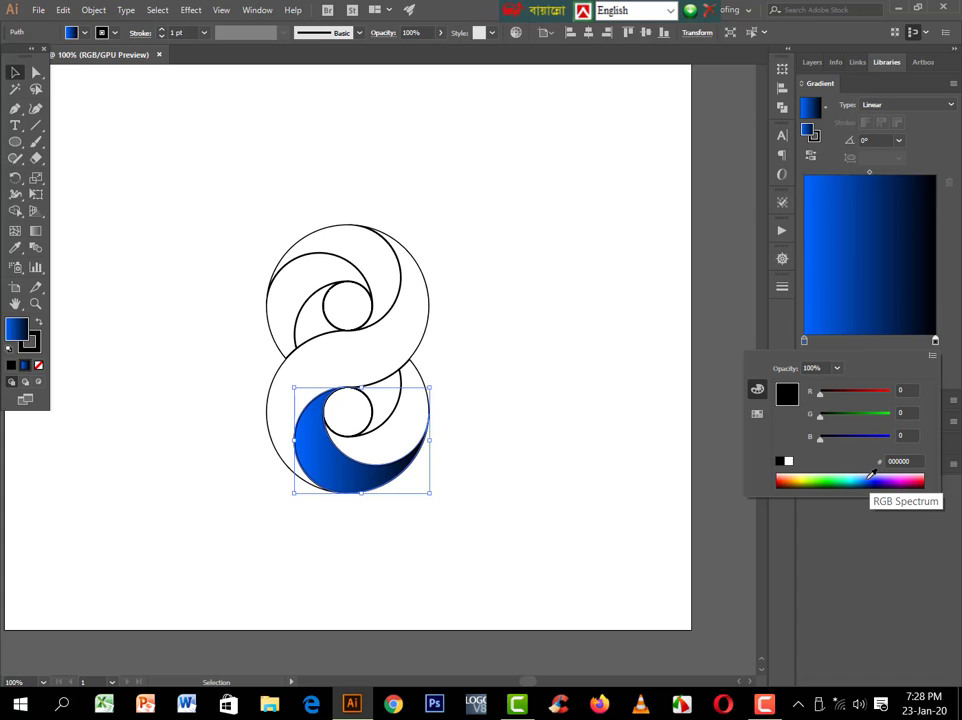
pyautogui.click(870, 475)
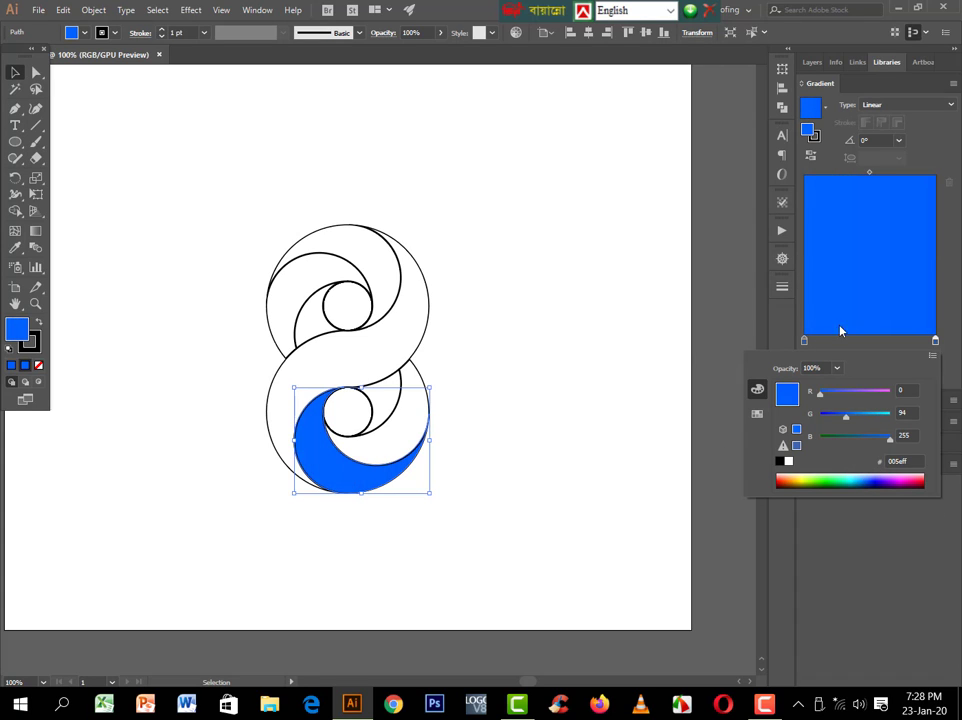
pyautogui.click(883, 479)
pyautogui.click(796, 444)
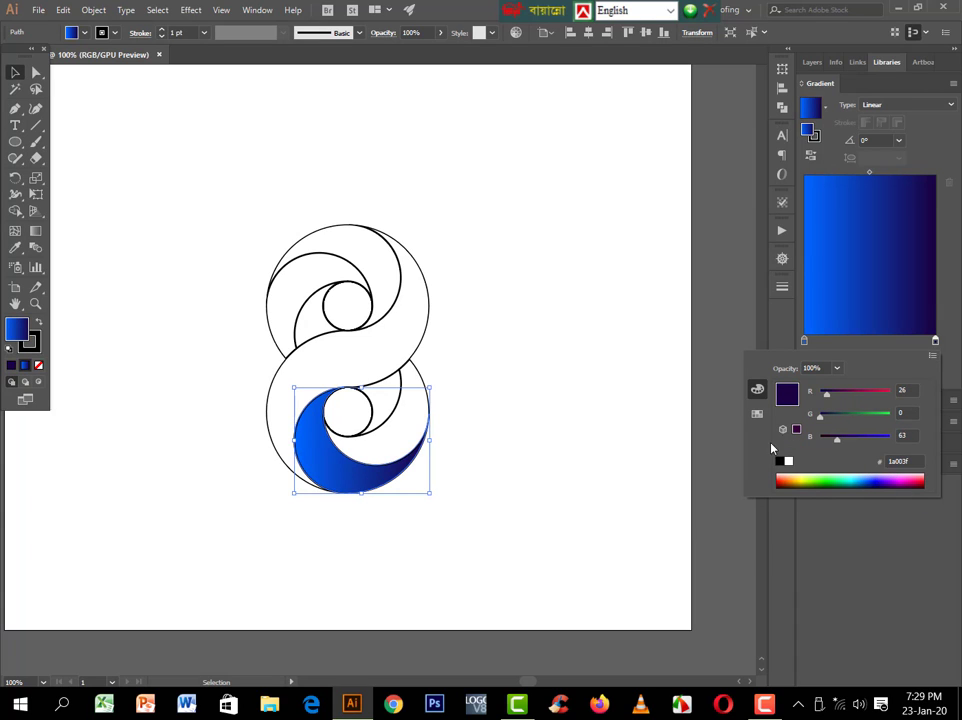
pyautogui.click(12, 72)
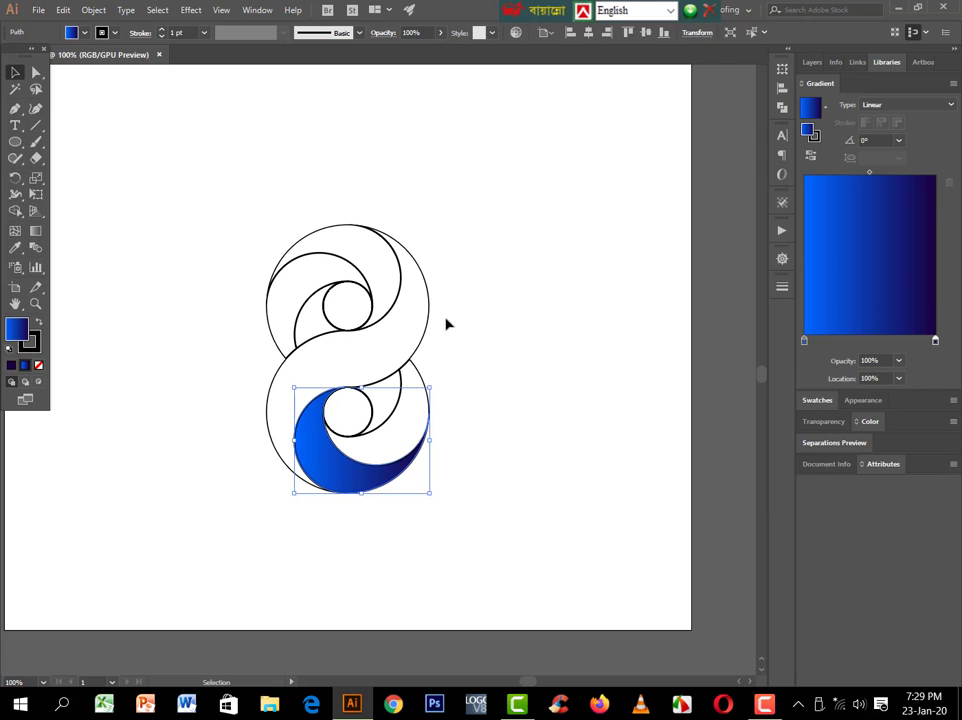
# - Reselect the blue crescent, then select the inner ring piece beside it
pyautogui.click(460, 338)
pyautogui.click(428, 452)
pyautogui.click(414, 402)
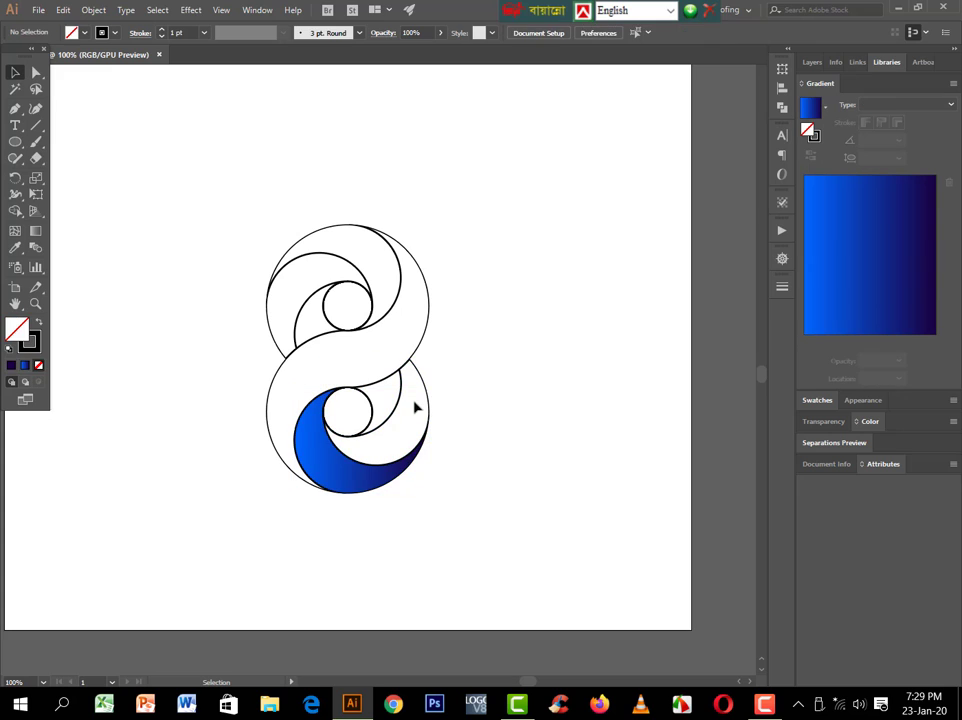
# - Apply the blue gradient to the inner ring piece, top crescent and inner upper piece
pyautogui.click(27, 365)
pyautogui.click(225, 485)
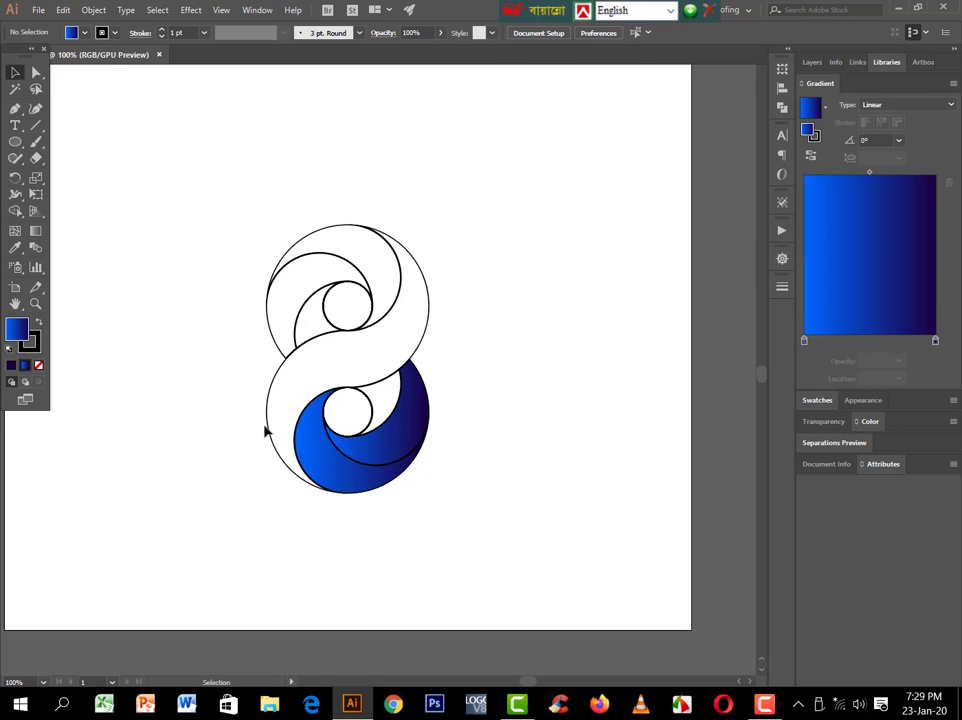
pyautogui.click(285, 262)
pyautogui.click(25, 366)
pyautogui.click(152, 394)
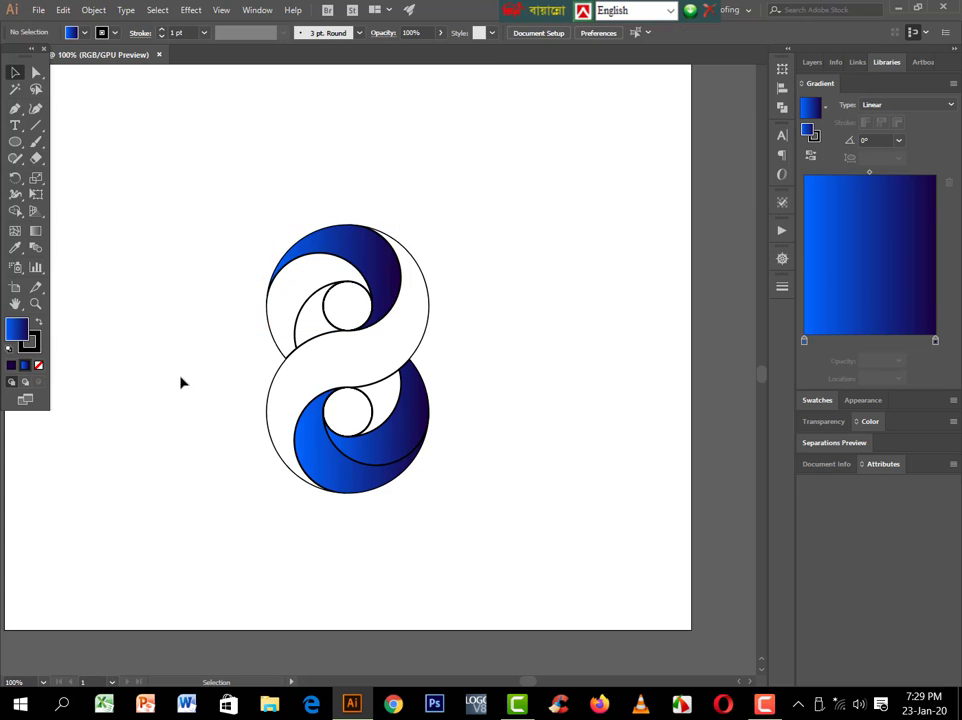
pyautogui.click(268, 330)
pyautogui.click(25, 366)
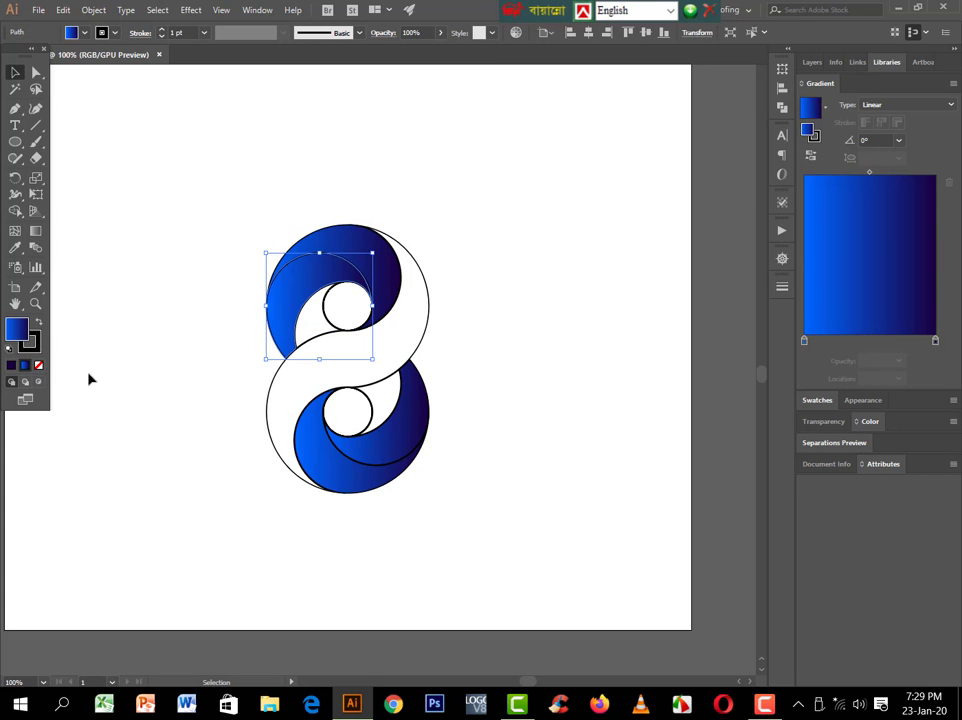
pyautogui.click(89, 378)
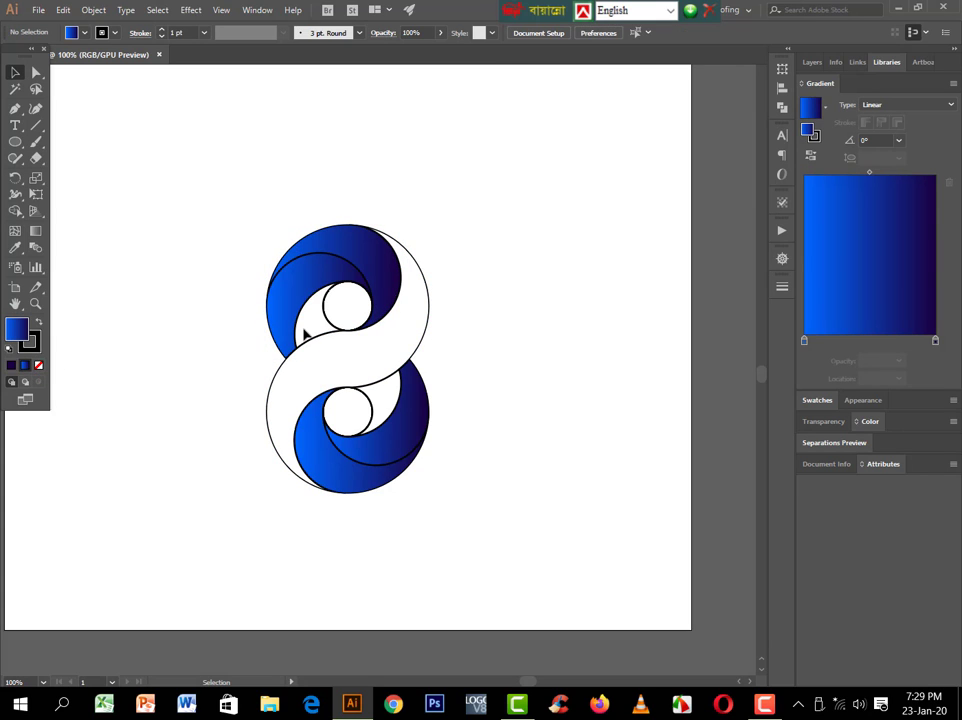
# - Apply the same gradient to the lower inner piece, upper inner loop and large outer shape
pyautogui.click(385, 404)
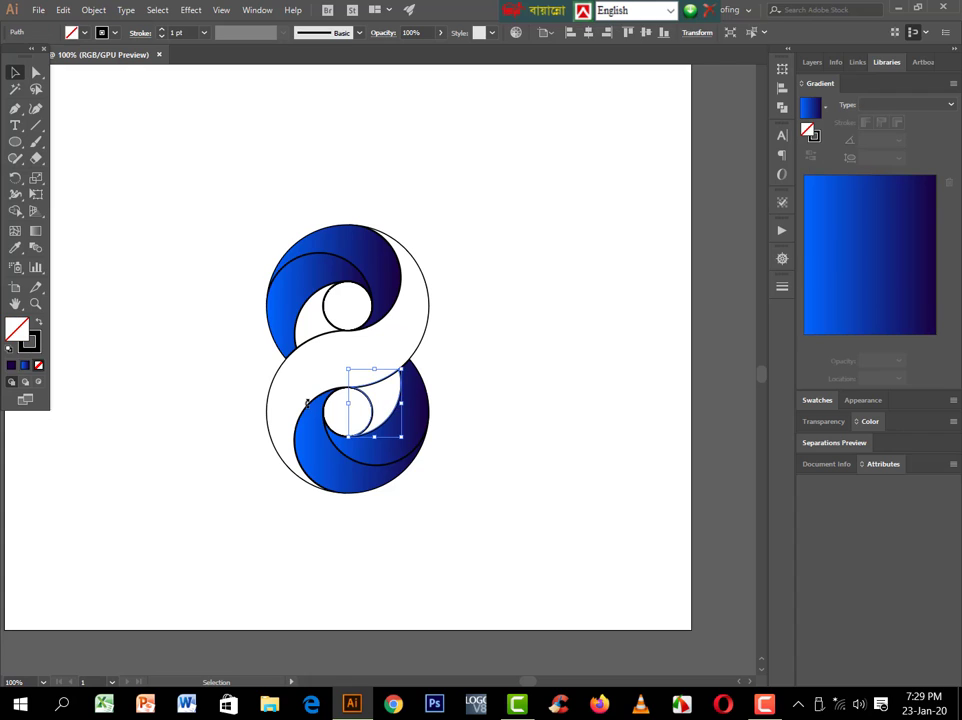
pyautogui.click(25, 366)
pyautogui.click(193, 402)
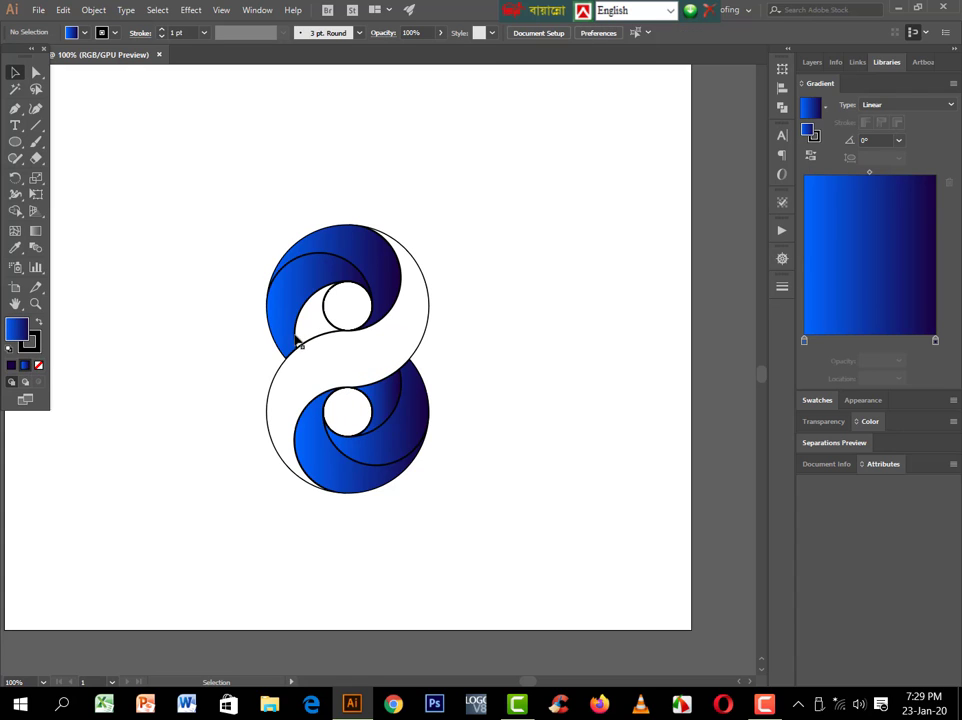
pyautogui.click(299, 338)
pyautogui.click(25, 366)
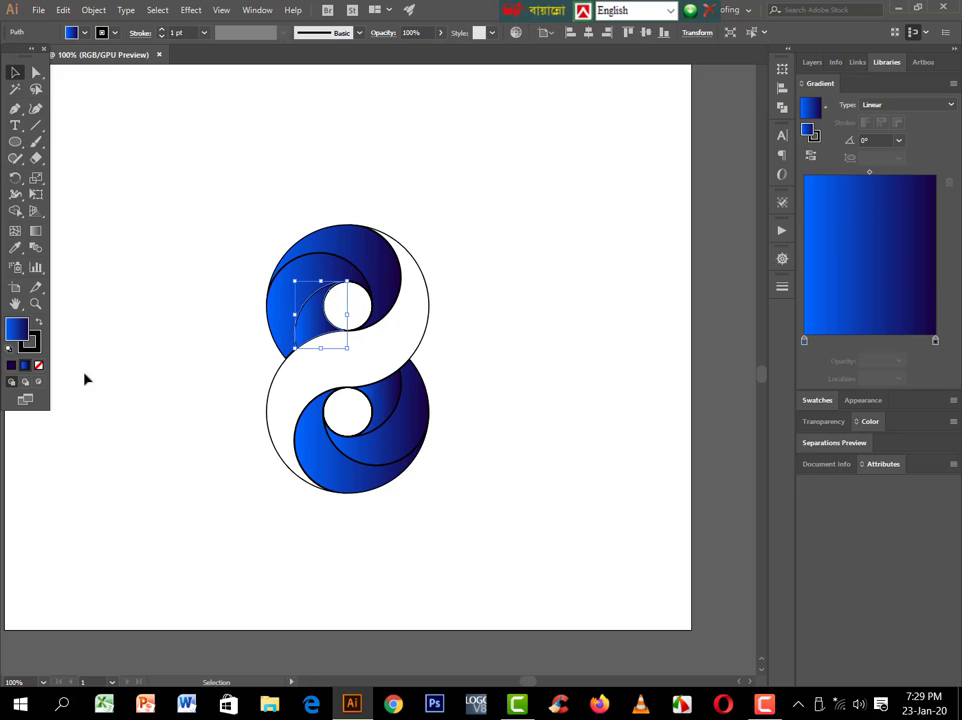
pyautogui.click(213, 389)
pyautogui.click(272, 380)
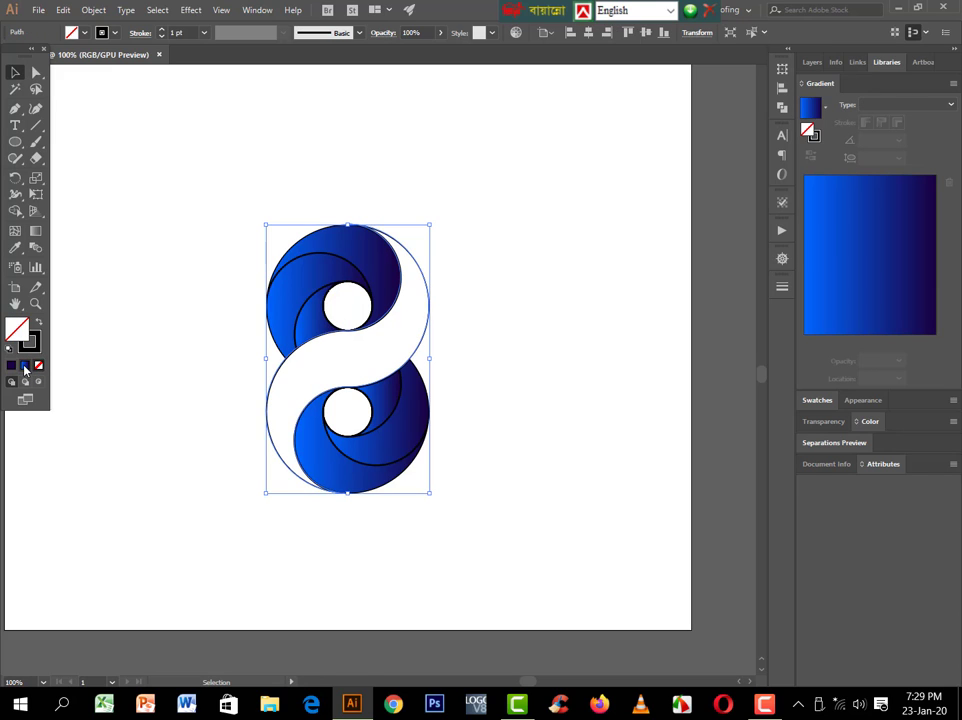
pyautogui.click(25, 366)
pyautogui.click(182, 414)
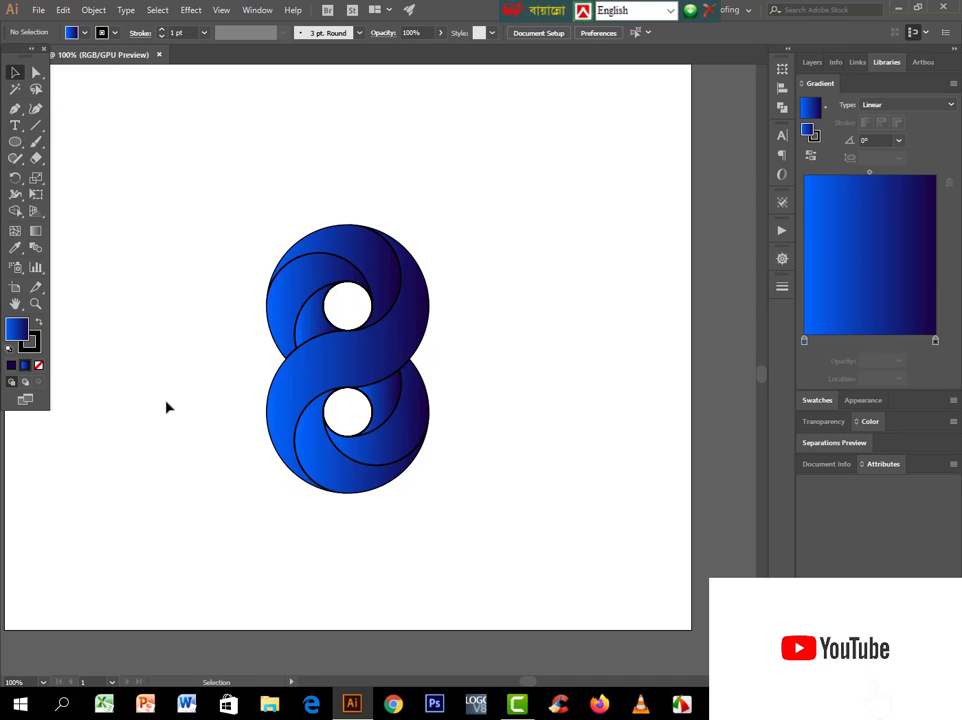
# - Select all figure-eight pieces and set their stroke to None
pyautogui.moveTo(194, 184); pyautogui.dragTo(453, 586)
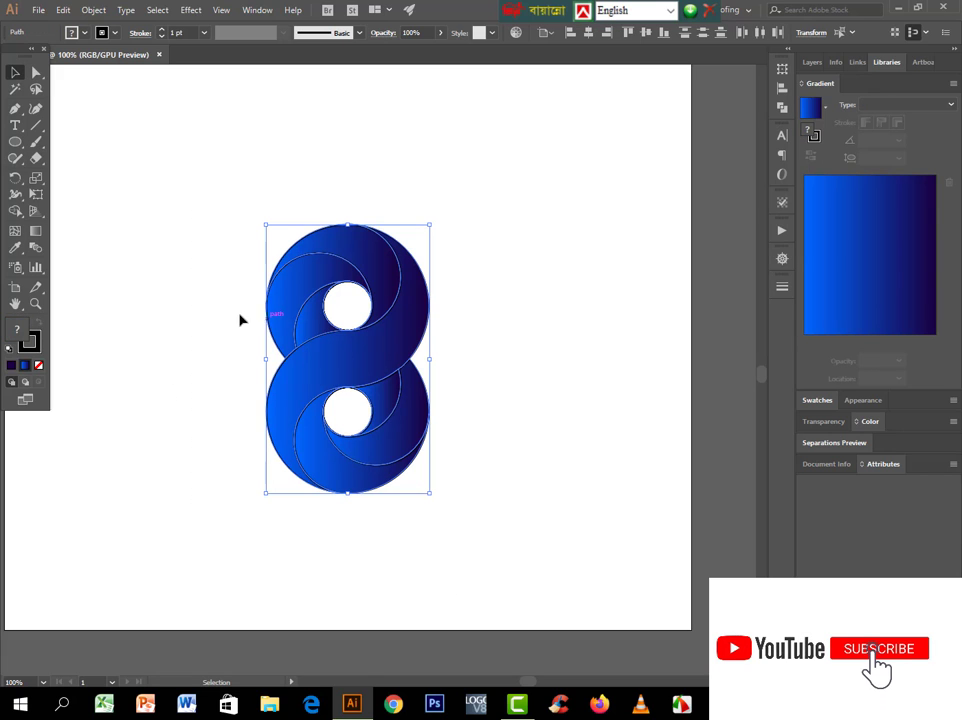
pyautogui.click(115, 33)
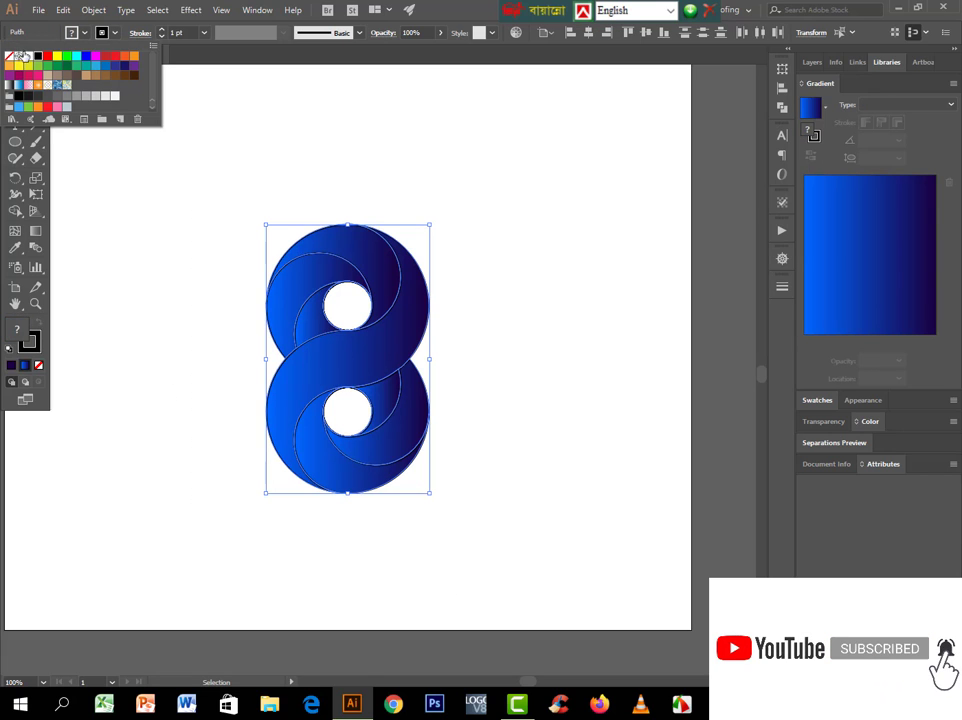
pyautogui.click(12, 43)
pyautogui.click(279, 140)
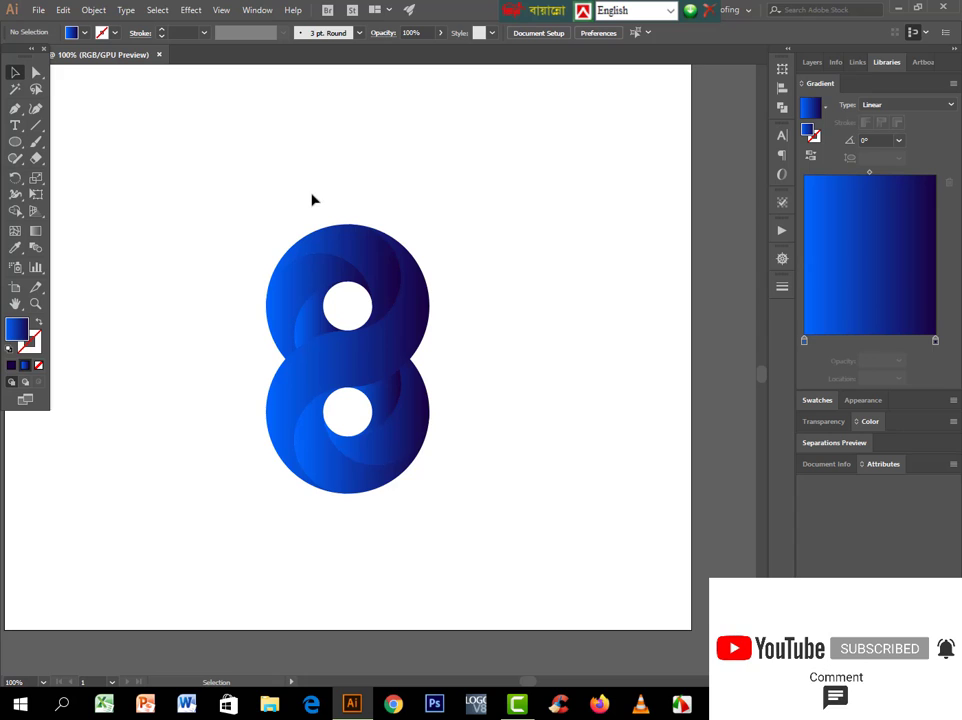
# - Zoom in and out to review the finished gradient logo
pyautogui.scroll(2, 311, 203)
pyautogui.scroll(1, 286, 630)
pyautogui.scroll(-1, 287, 621)
pyautogui.scroll(2, 339, 653)
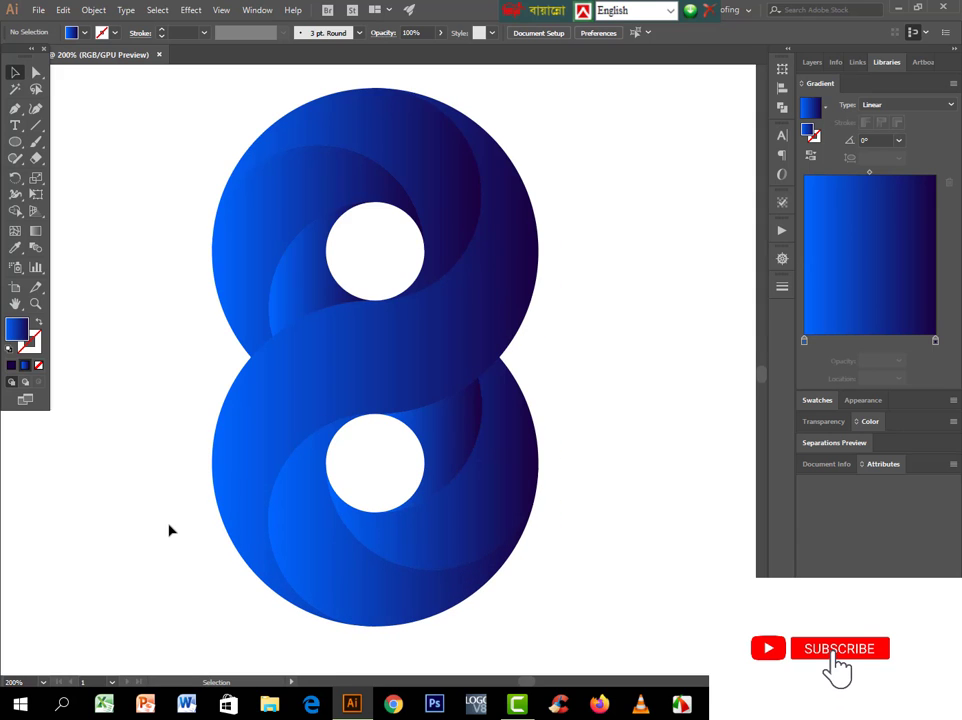
pyautogui.scroll(-1, 170, 530)
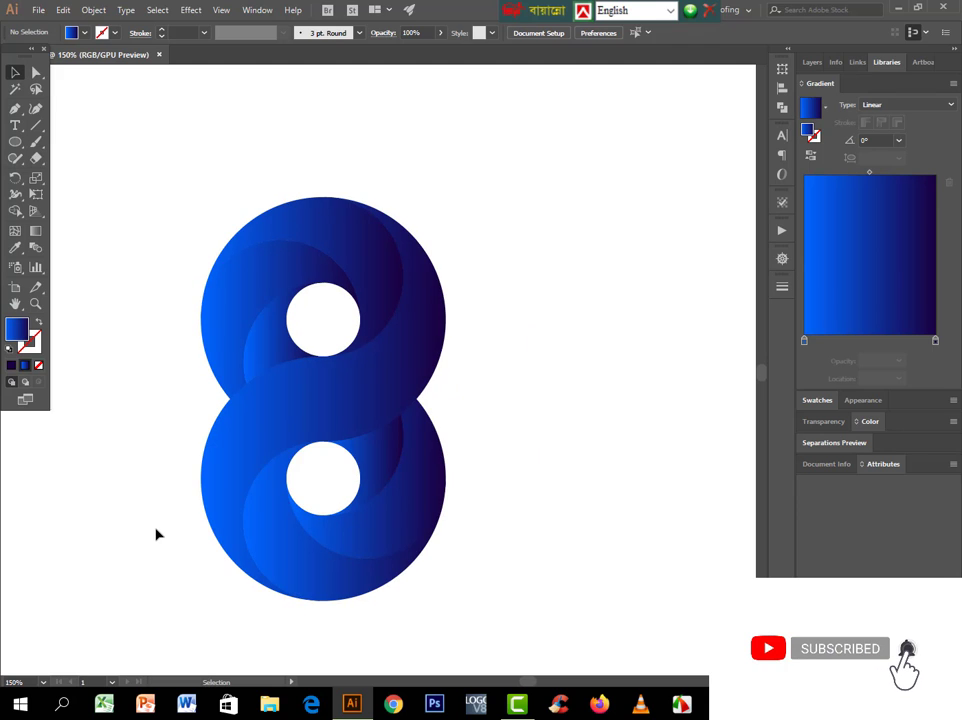